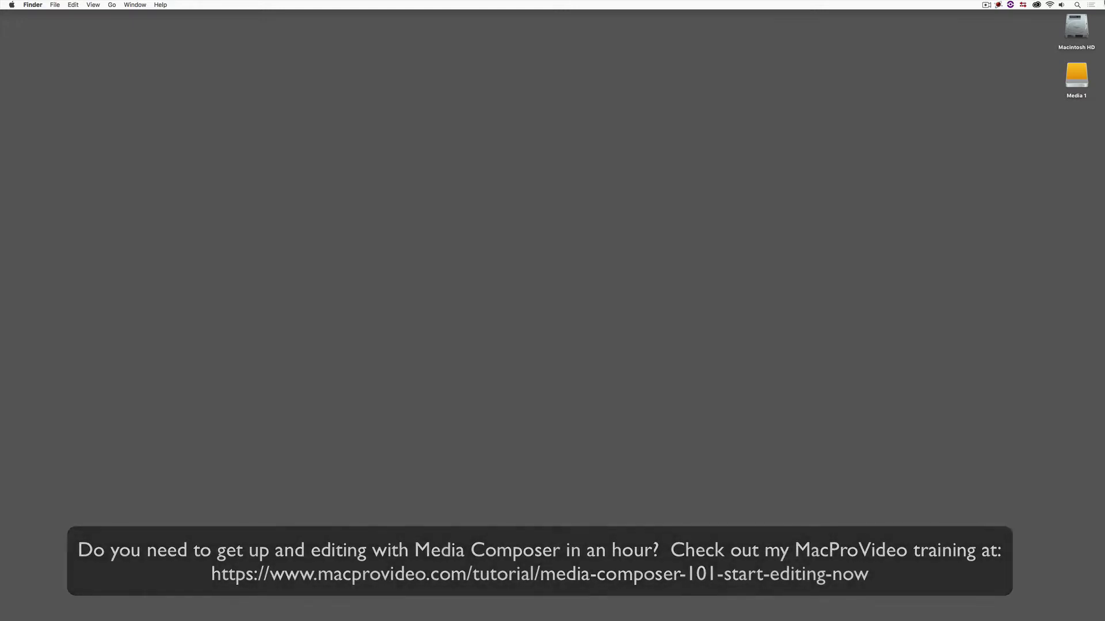
# Switch to Avid Media Composer and scrub through the A139-C034.new.01 clip in the source monitor to review the shot.
pyautogui.press('super+Tab')
pyautogui.press('super+Tab')
pyautogui.press('super+Tab')
pyautogui.press('super+Tab')
pyautogui.press('super+Tab')
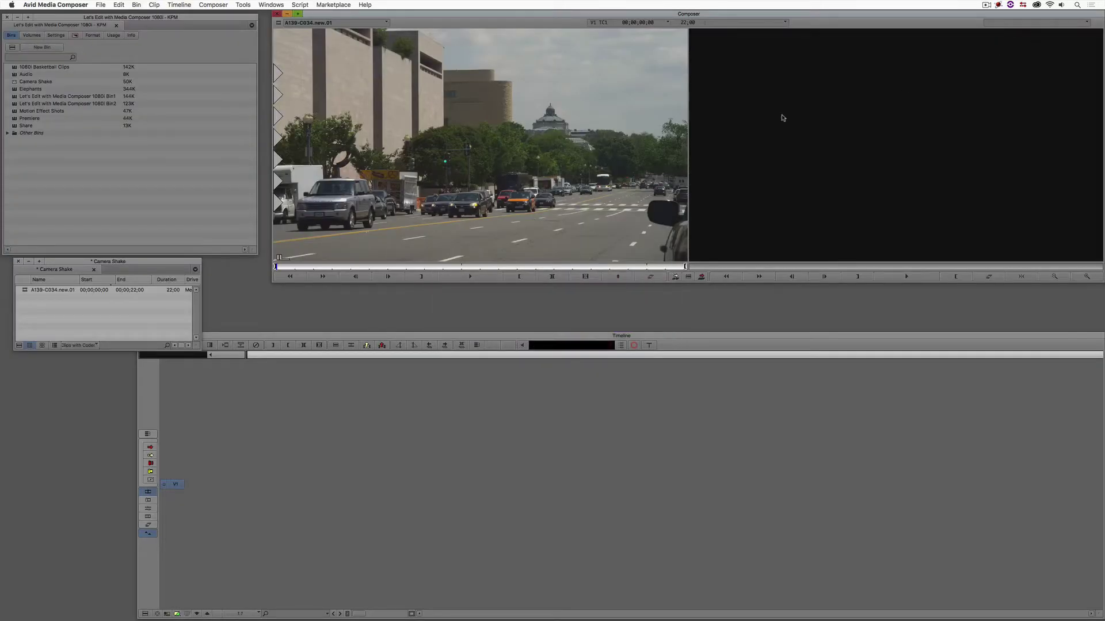
pyautogui.moveTo(334, 267); pyautogui.dragTo(407, 270)
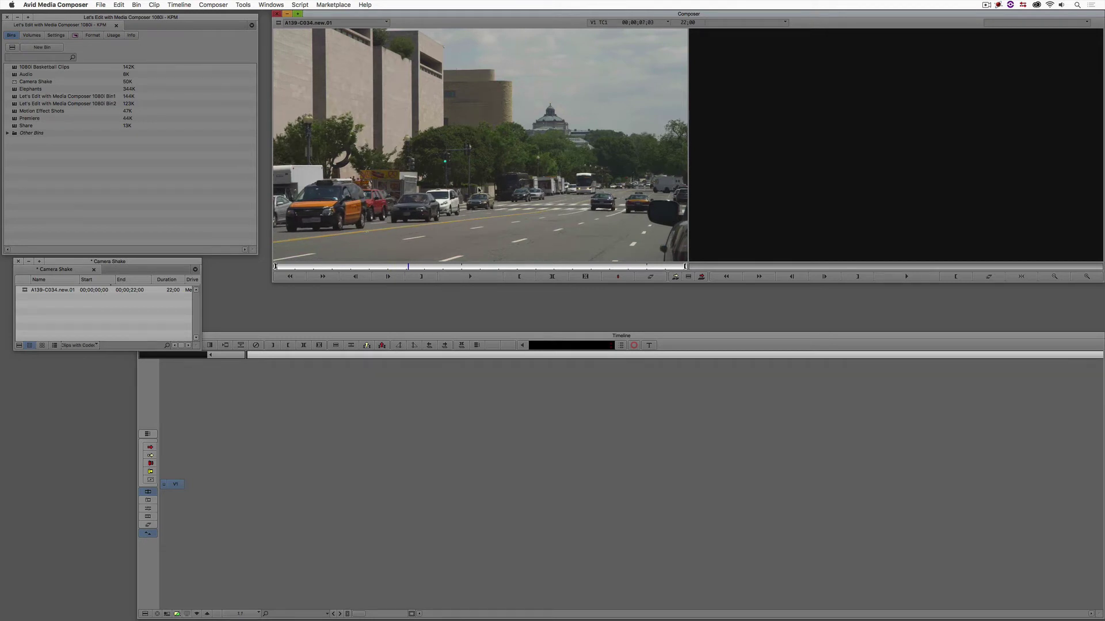
# Switch to After Effects and play through the A139-C034.mov footage to check that the shot is static.
pyautogui.press('super+h')
pyautogui.press('super+Tab')
pyautogui.press('super+Tab')
pyautogui.press('super+Tab')
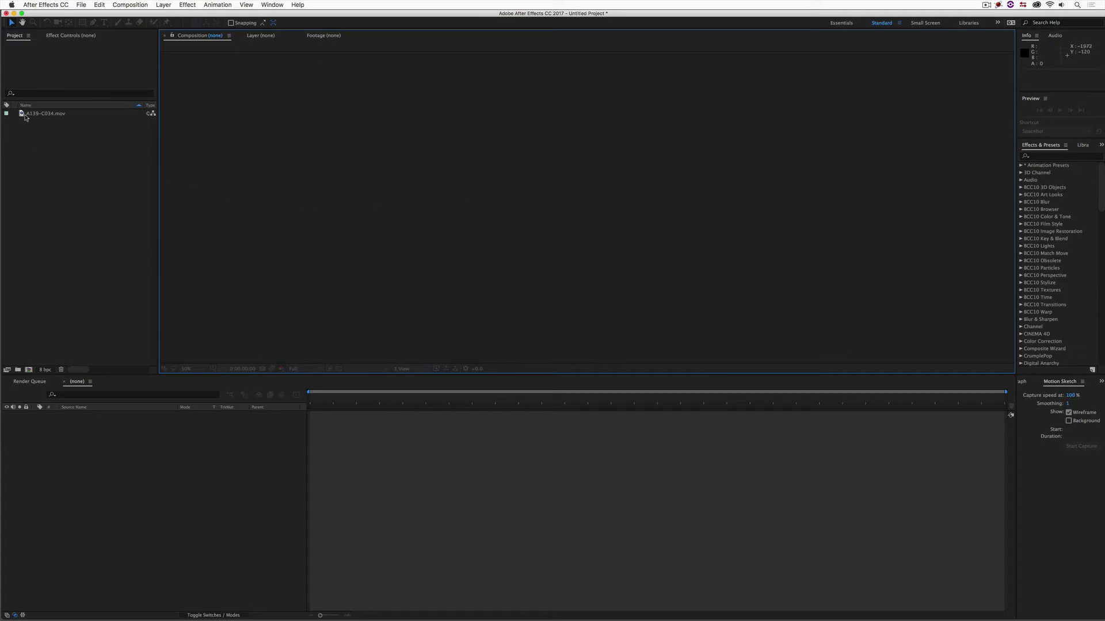
pyautogui.doubleClick(21, 115)
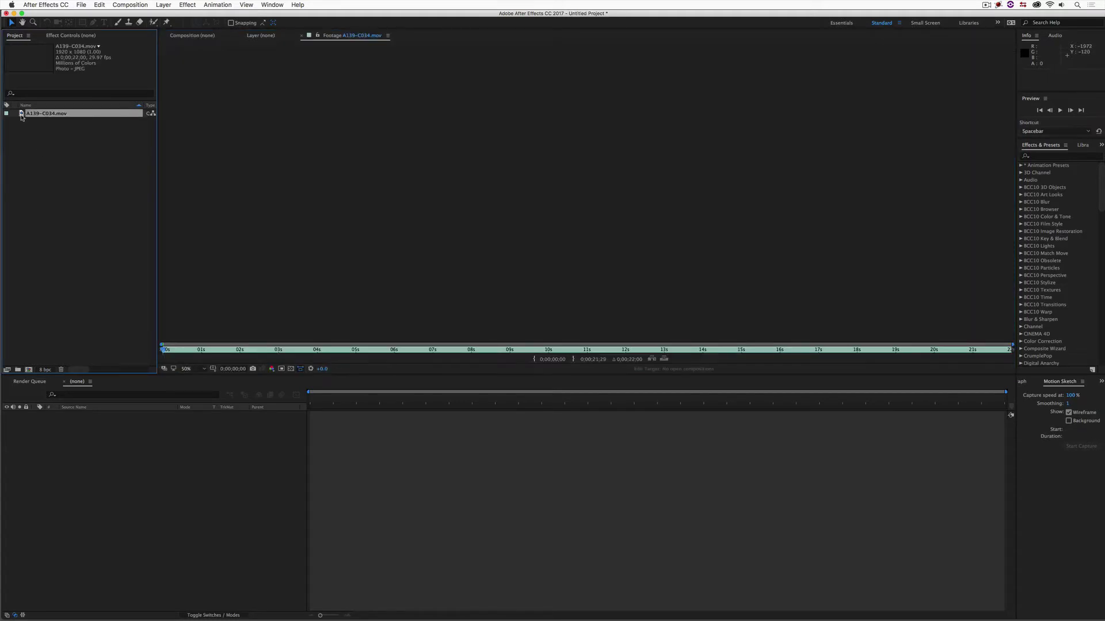
pyautogui.moveTo(377, 349); pyautogui.dragTo(417, 347)
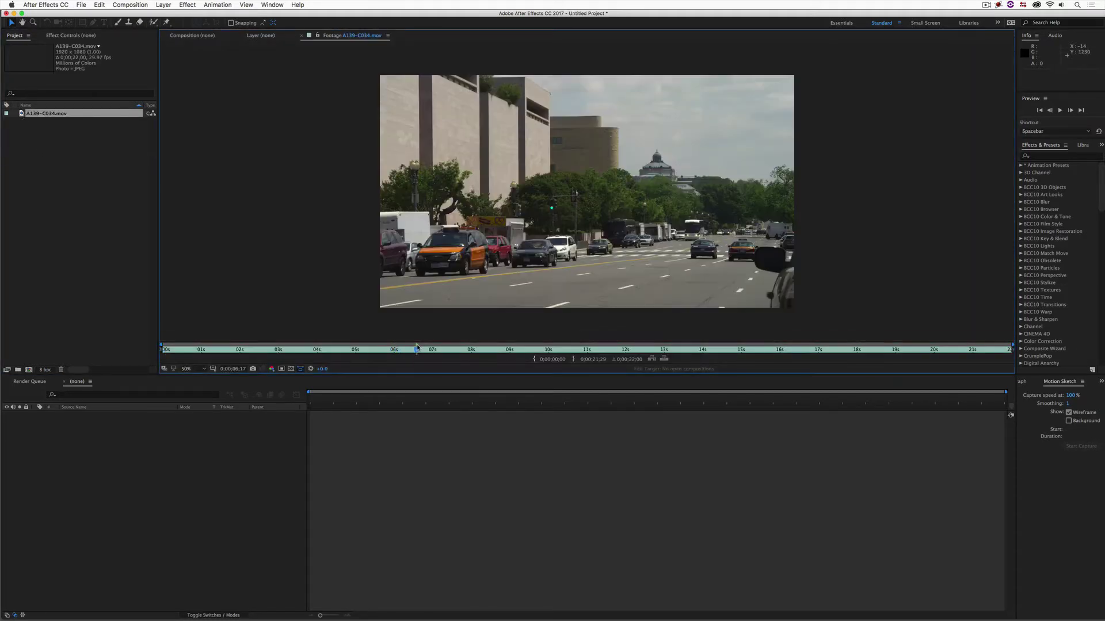
pyautogui.press('space')
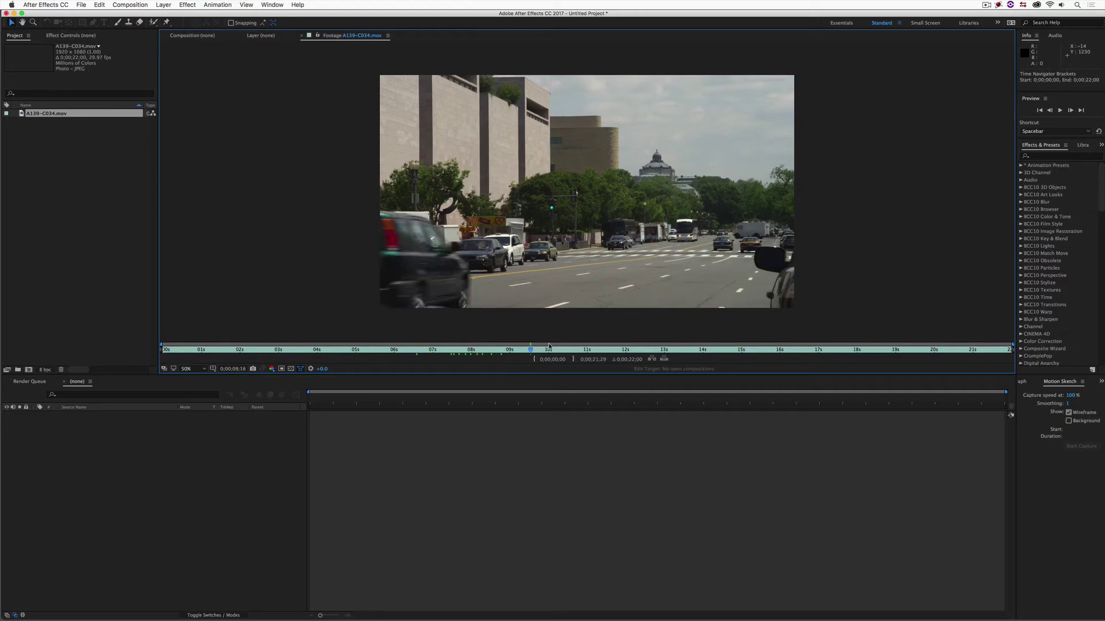
pyautogui.moveTo(427, 354); pyautogui.dragTo(109, 350)
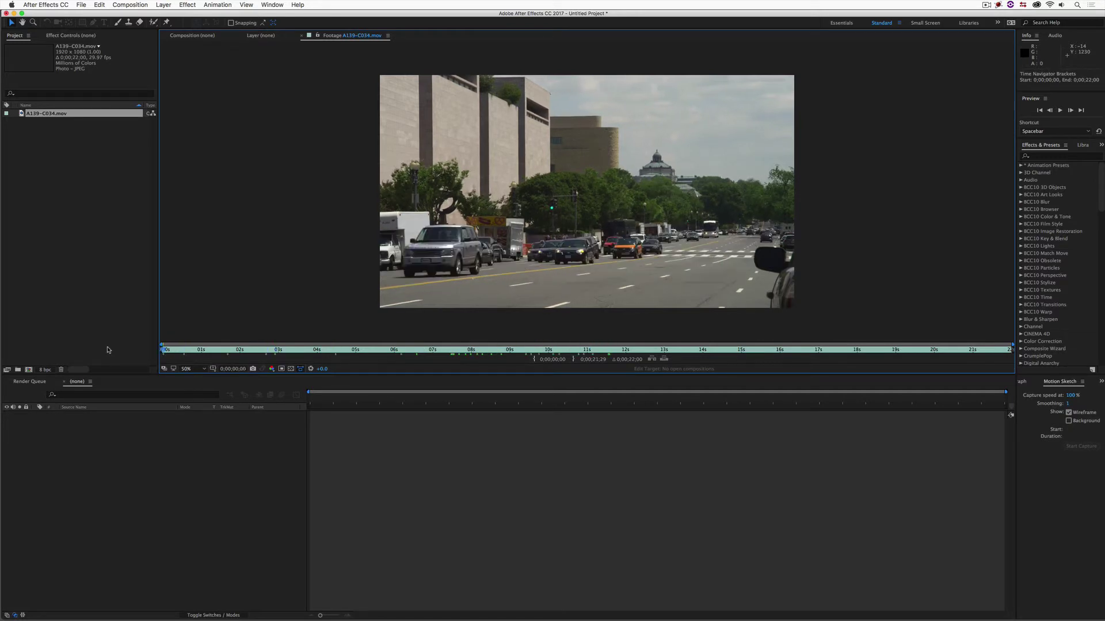
# Create a composition from the A139-C034.mov footage and select its layer at the start of the timeline.
pyautogui.moveTo(21, 117); pyautogui.dragTo(29, 371)
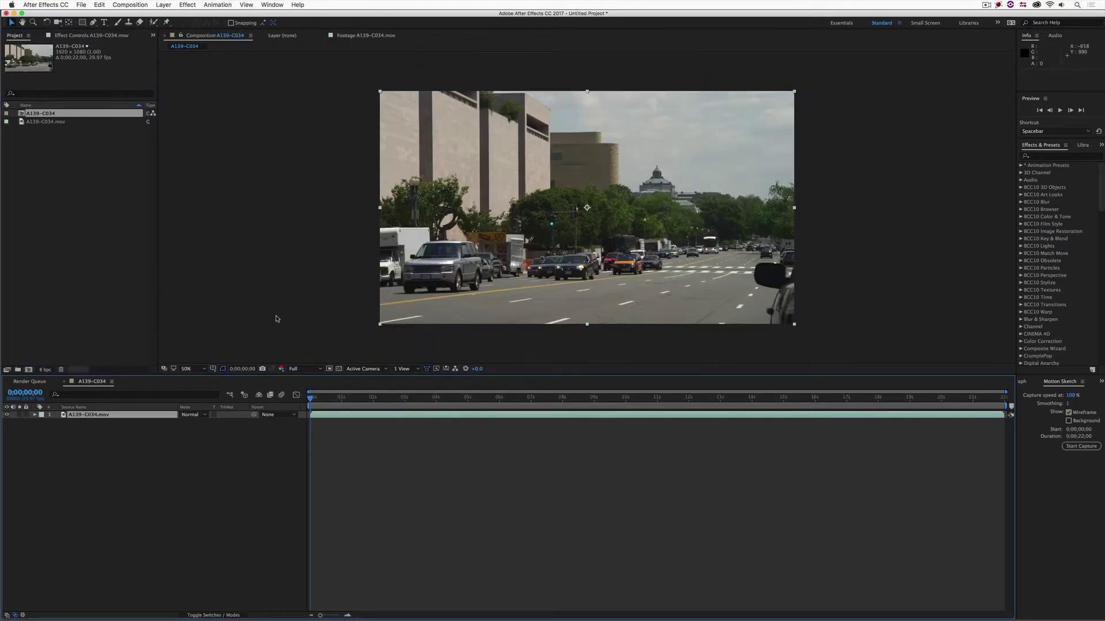
pyautogui.moveTo(410, 397); pyautogui.dragTo(310, 399)
pyautogui.click(158, 424)
pyautogui.click(151, 414)
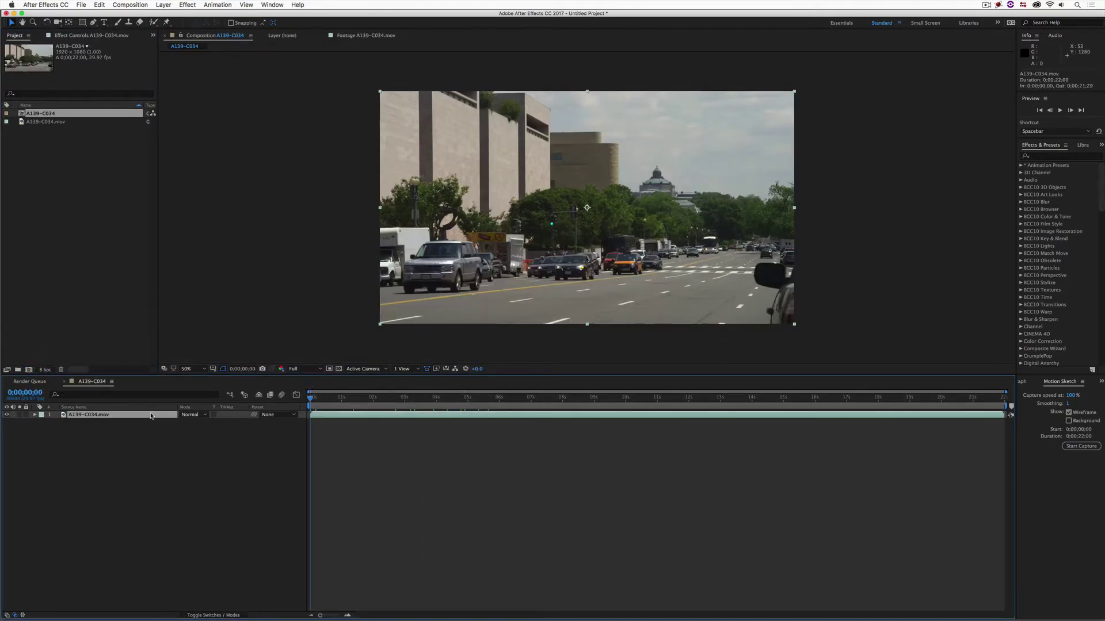
# Add a 1920 x 1080 solid coloured black (000000) above the footage and hide the A139-C034.mov layer.
pyautogui.press('super+y')
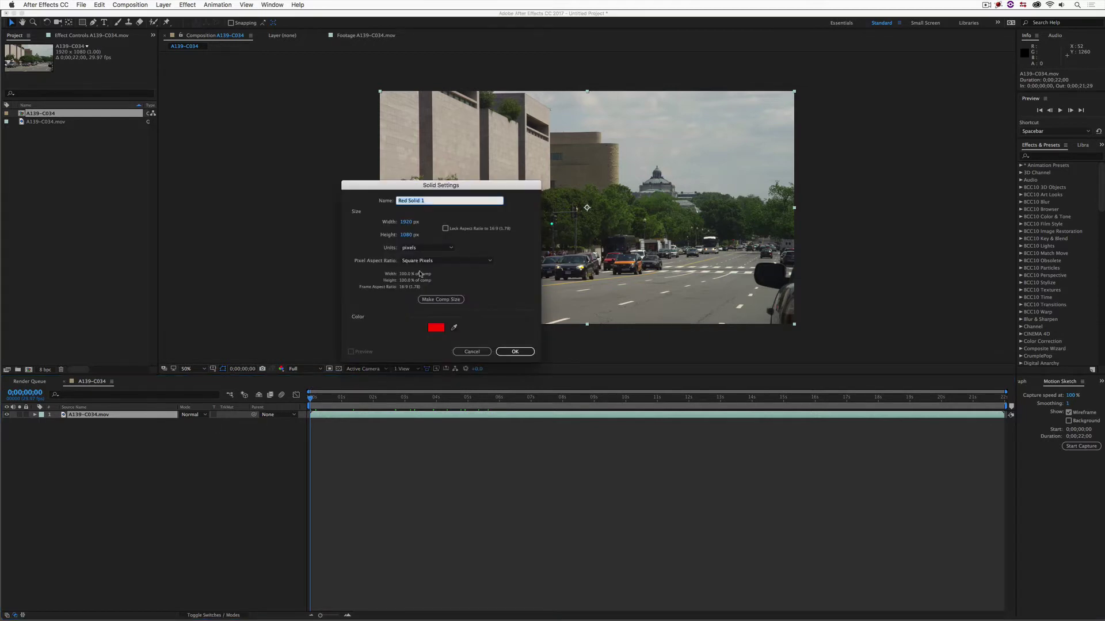
pyautogui.click(511, 351)
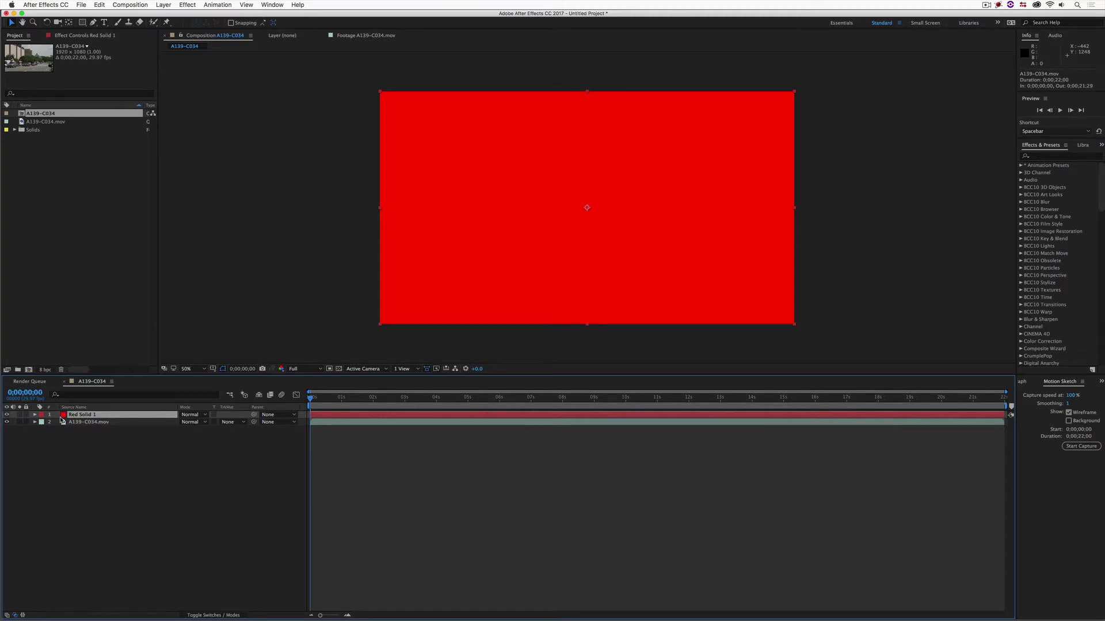
pyautogui.press('super+shift+y')
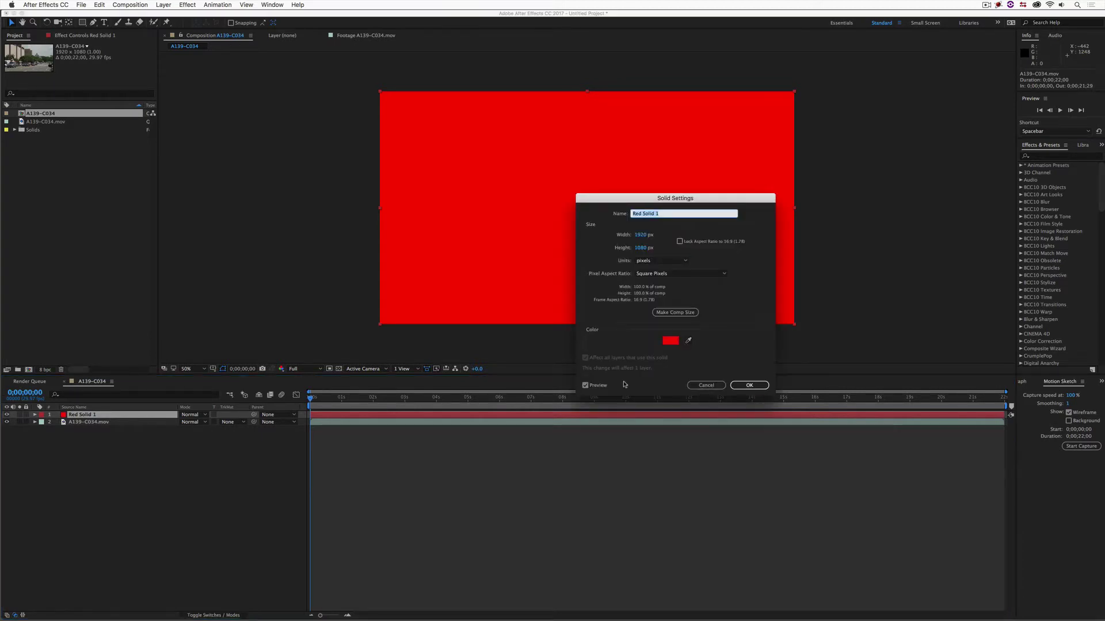
pyautogui.click(672, 341)
pyautogui.moveTo(534, 299); pyautogui.dragTo(621, 418)
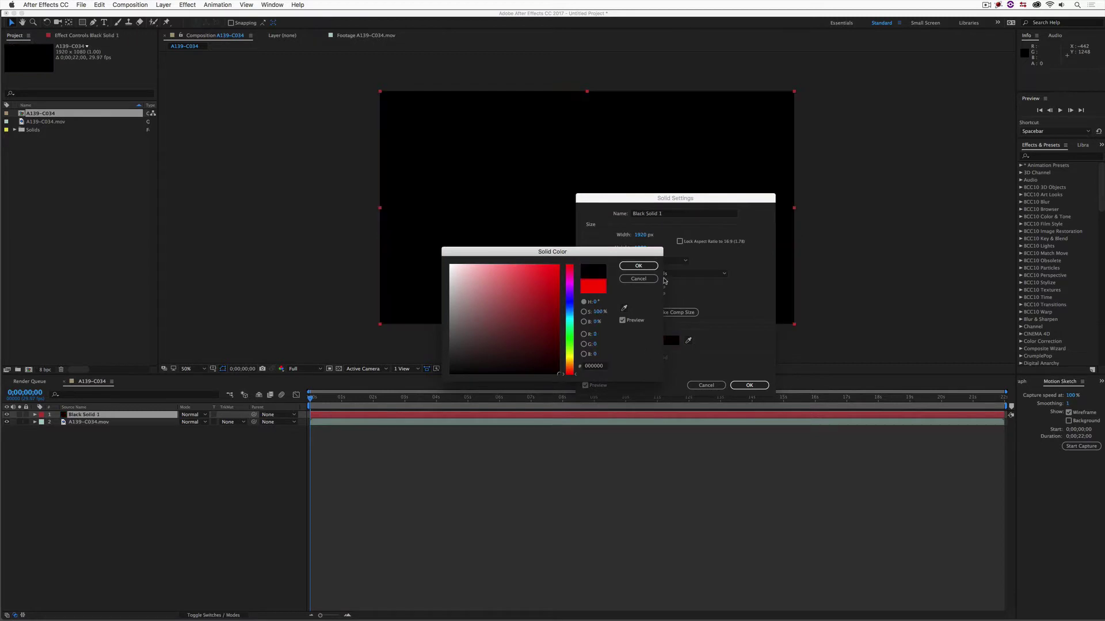
pyautogui.click(638, 266)
pyautogui.click(748, 386)
pyautogui.click(6, 422)
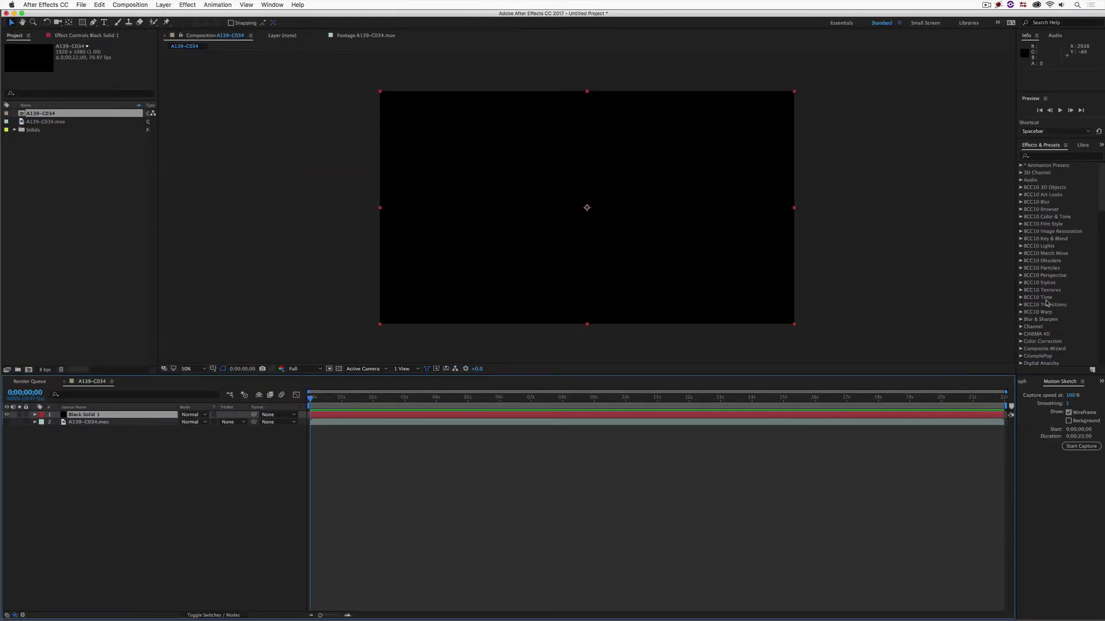
# Record a small hand-drawn, wandering movement around the frame's centre for the black solid with Motion Sketch.
pyautogui.click(271, 4)
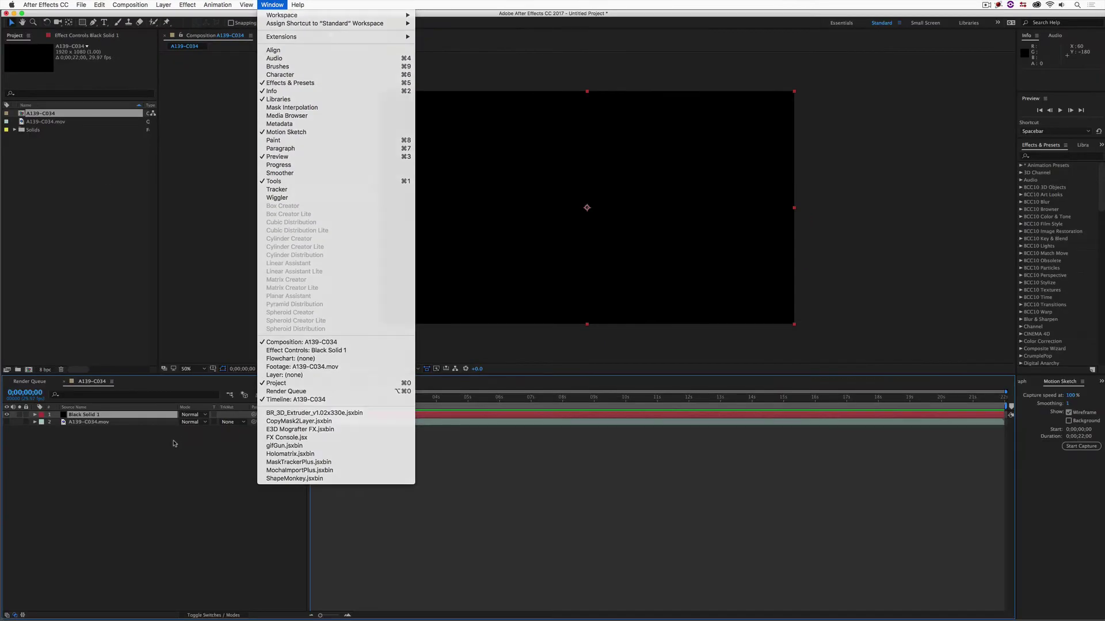
pyautogui.click(174, 441)
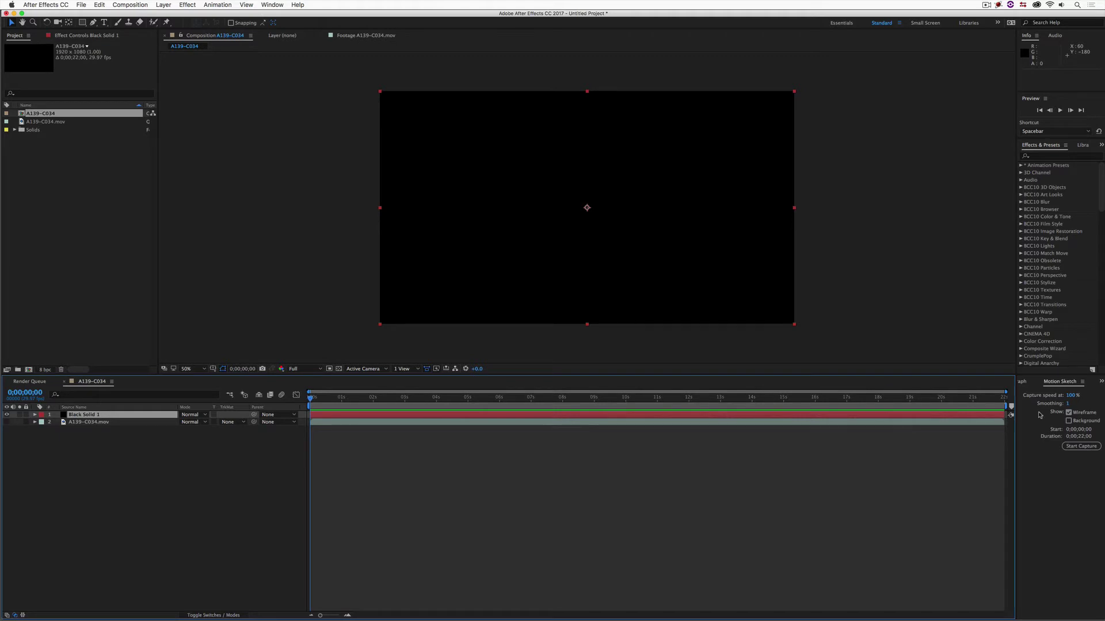
pyautogui.click(1080, 446)
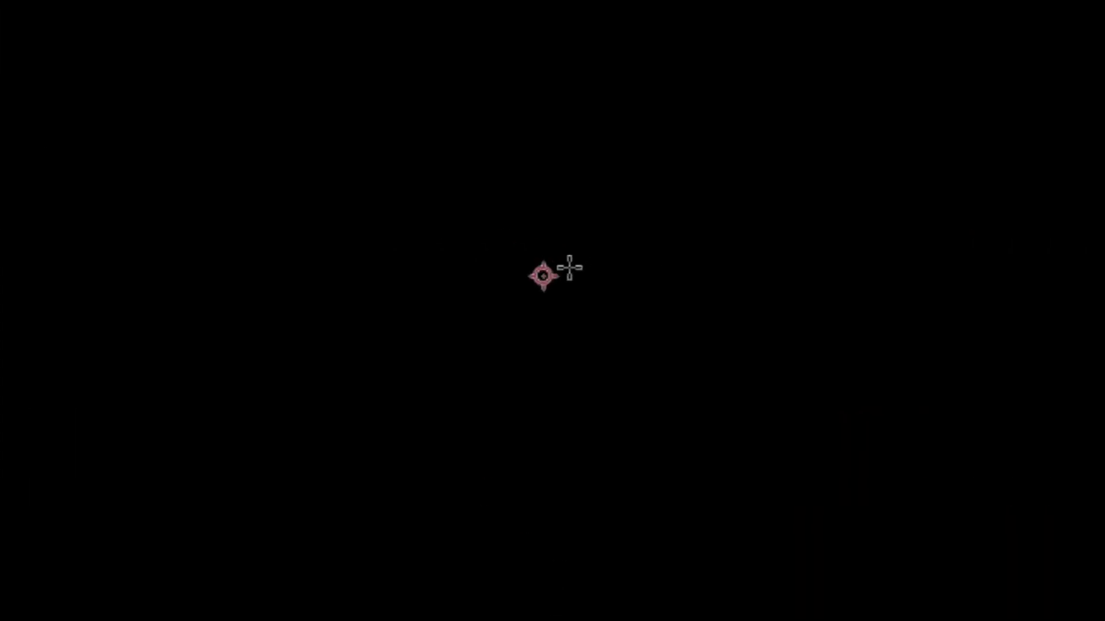
pyautogui.moveTo(591, 202); pyautogui.dragTo(591, 207)
pyautogui.moveTo(555, 271)
pyautogui.mouseDown()
pyautogui.moveTo(571, 275)
pyautogui.moveTo(578, 253)
pyautogui.moveTo(552, 244)
pyautogui.moveTo(538, 269)
pyautogui.moveTo(549, 286)
pyautogui.moveTo(571, 286)
pyautogui.moveTo(541, 284)
pyautogui.moveTo(577, 249)
pyautogui.moveTo(560, 238)
pyautogui.moveTo(549, 269)
pyautogui.moveTo(546, 257)
pyautogui.moveTo(564, 258)
pyautogui.moveTo(591, 222)
pyautogui.mouseUp()
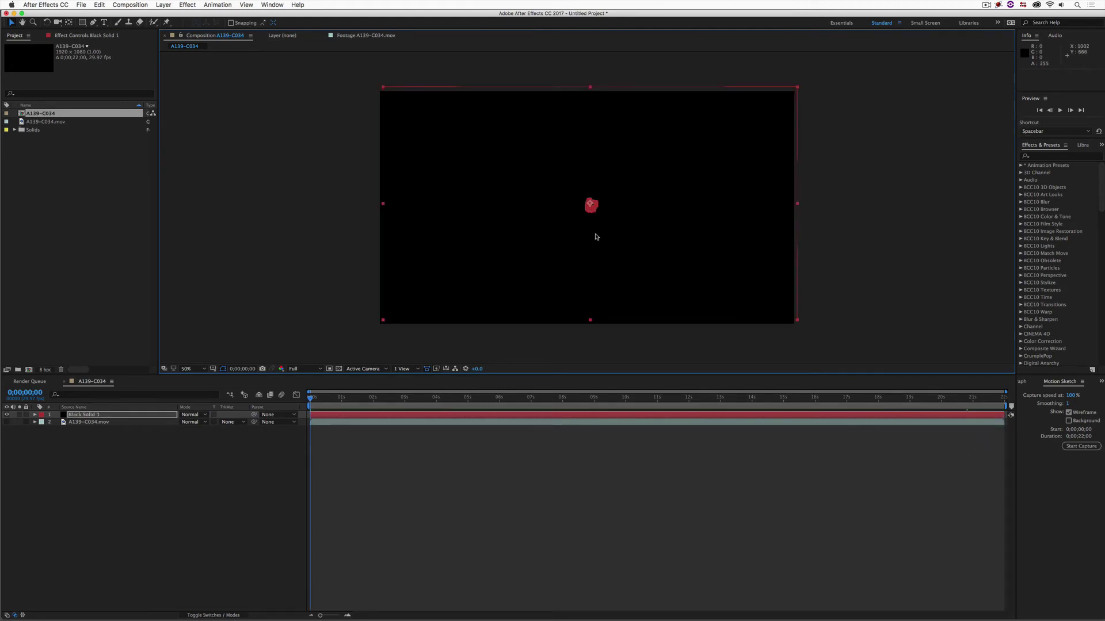
# Inspect the black solid's recorded motion path up close while scrubbing through the composition.
pyautogui.press('.')
pyautogui.press('.')
pyautogui.press('.')
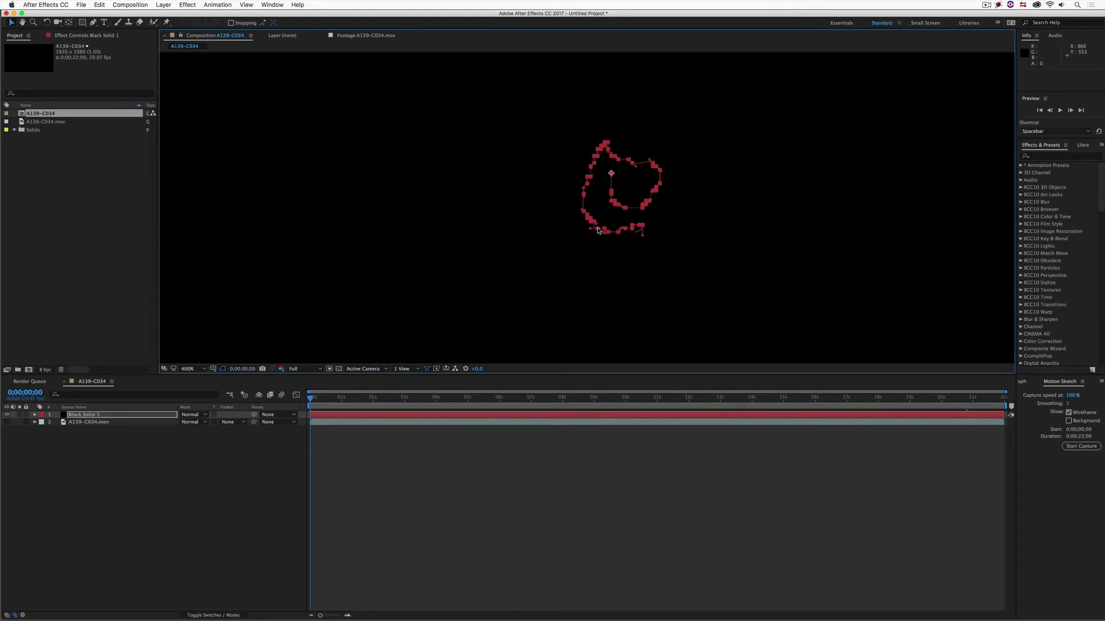
pyautogui.press('.')
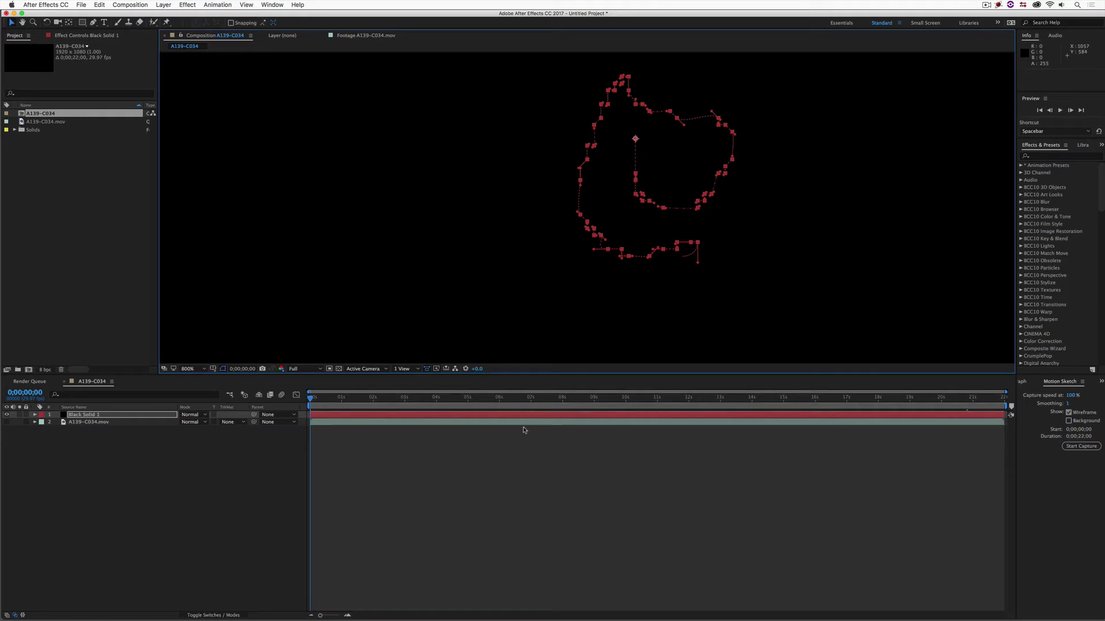
pyautogui.moveTo(360, 405); pyautogui.dragTo(585, 407)
pyautogui.press('.')
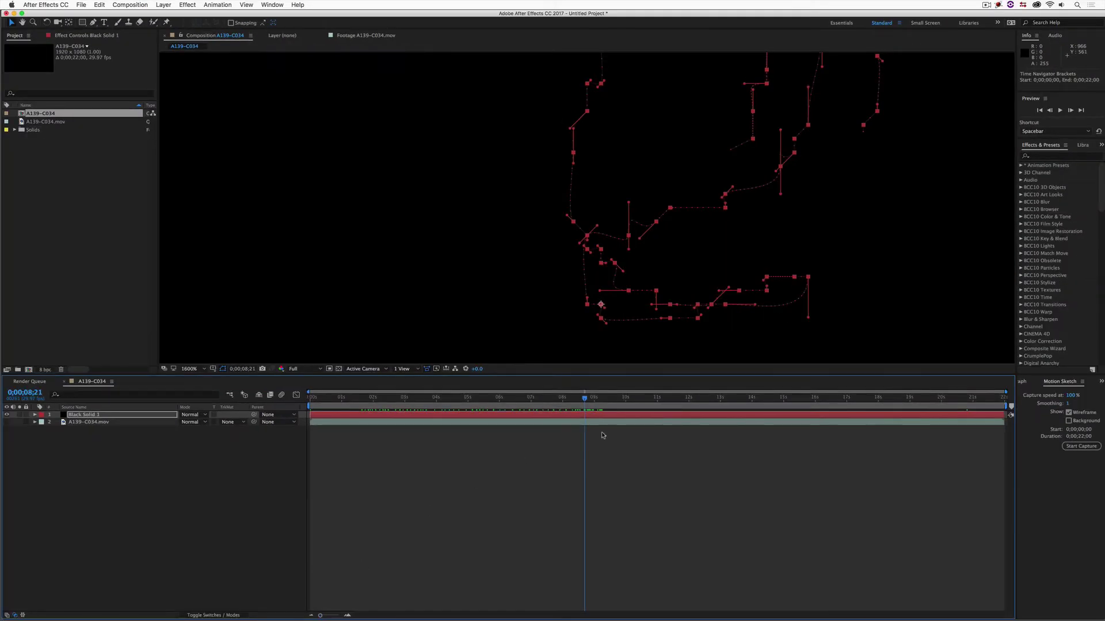
pyautogui.scroll(-10, 686, 278)
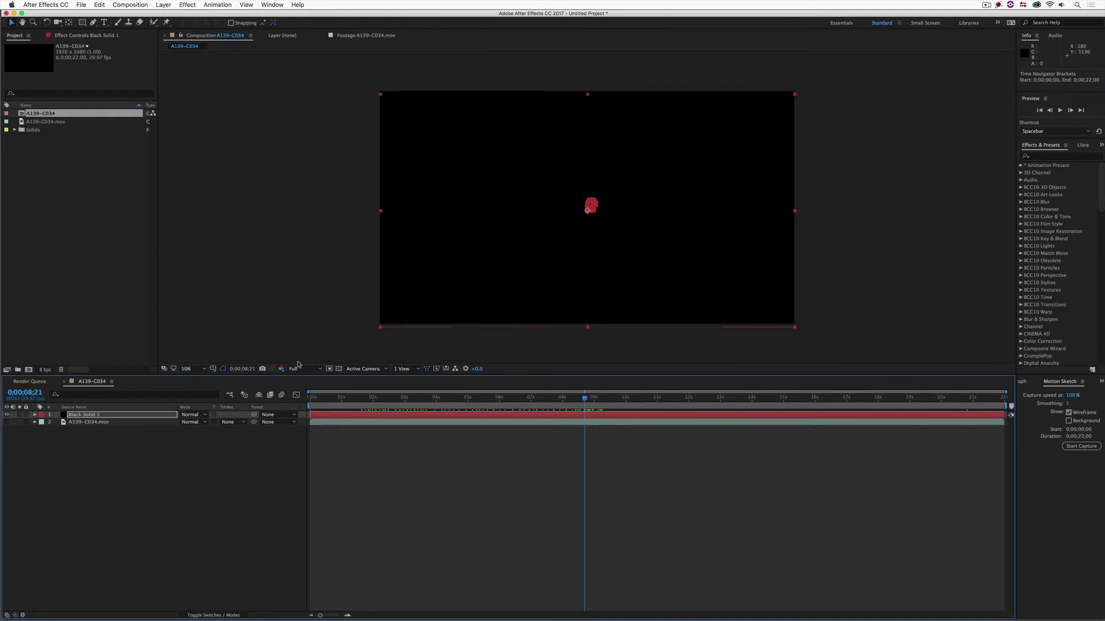
# Copy all Position keyframes from the black solid to the A139-C034.mov layer at 0;00;00;00, and show the footage instead of the solid.
pyautogui.click(131, 415)
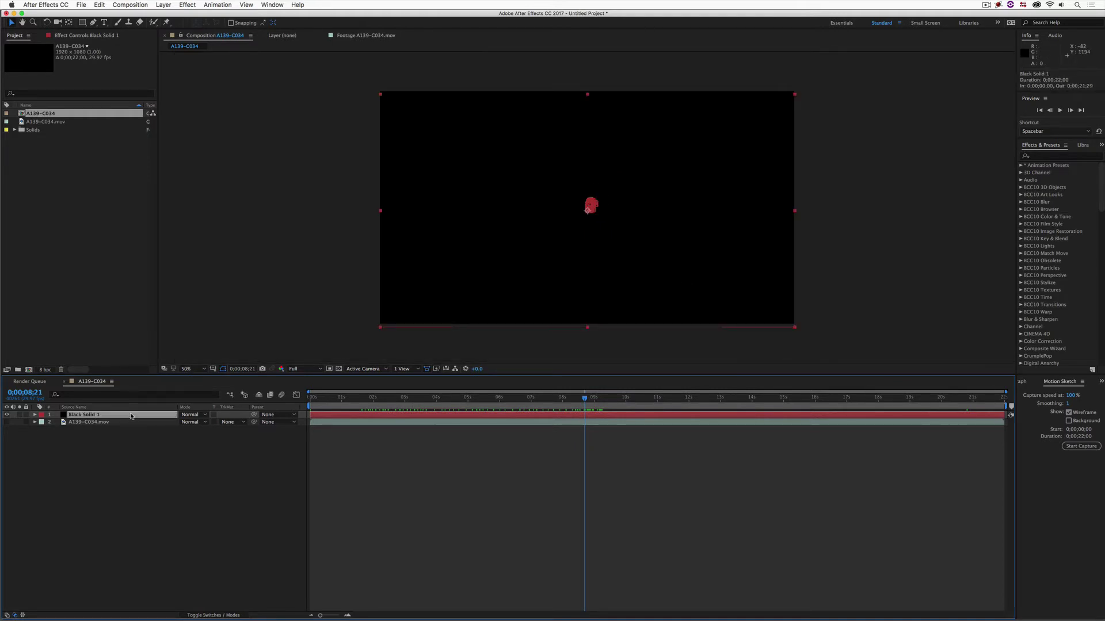
pyautogui.press('u')
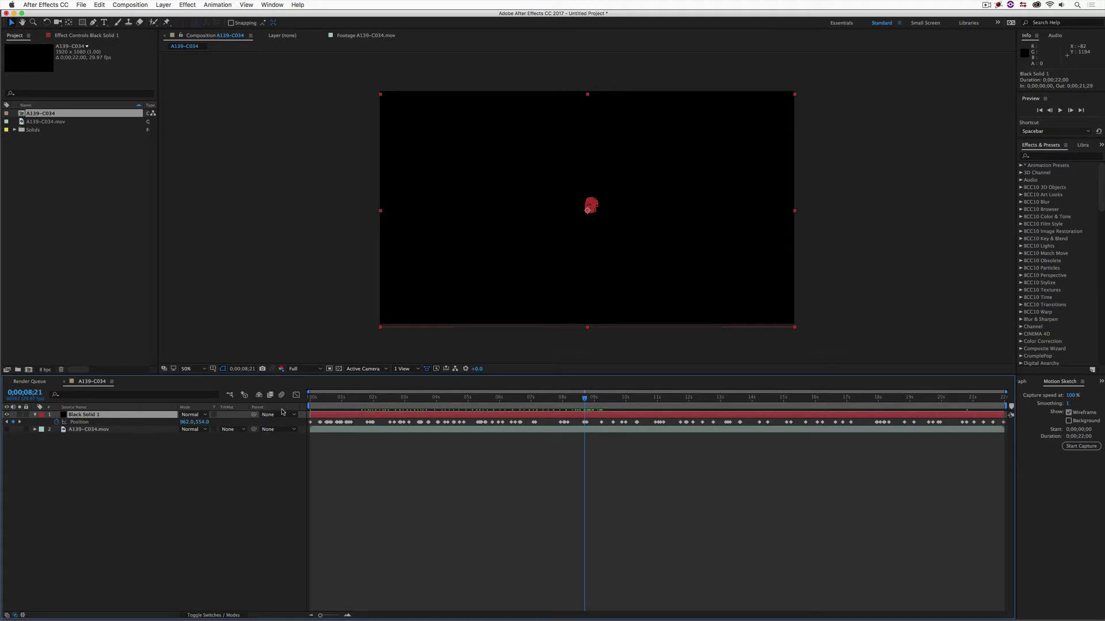
pyautogui.moveTo(334, 406); pyautogui.dragTo(310, 406)
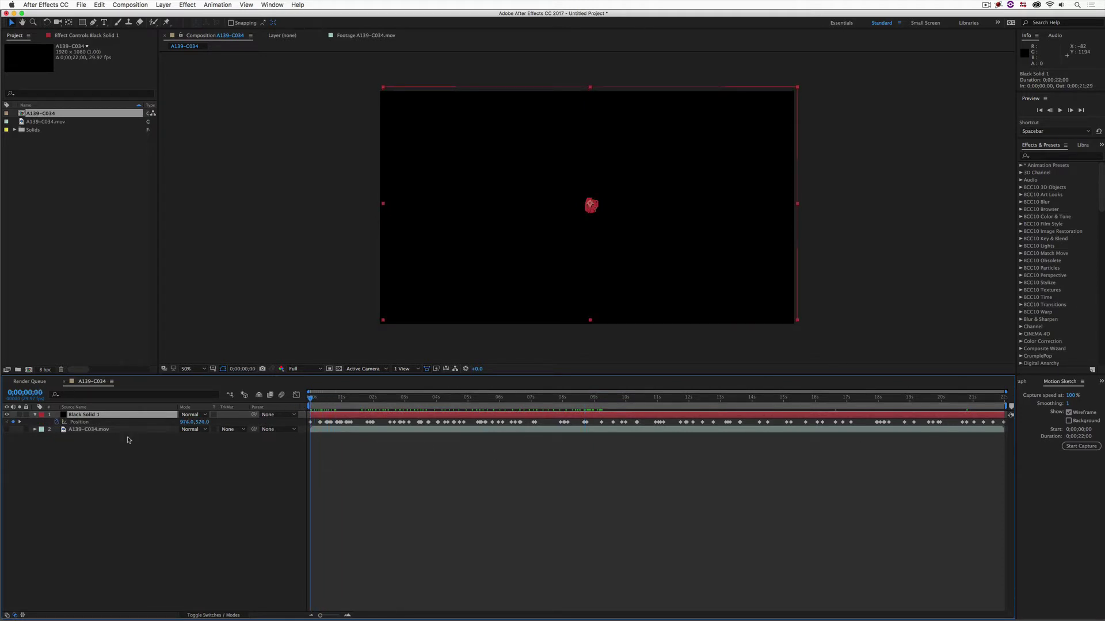
pyautogui.click(86, 424)
pyautogui.press('cmd+c')
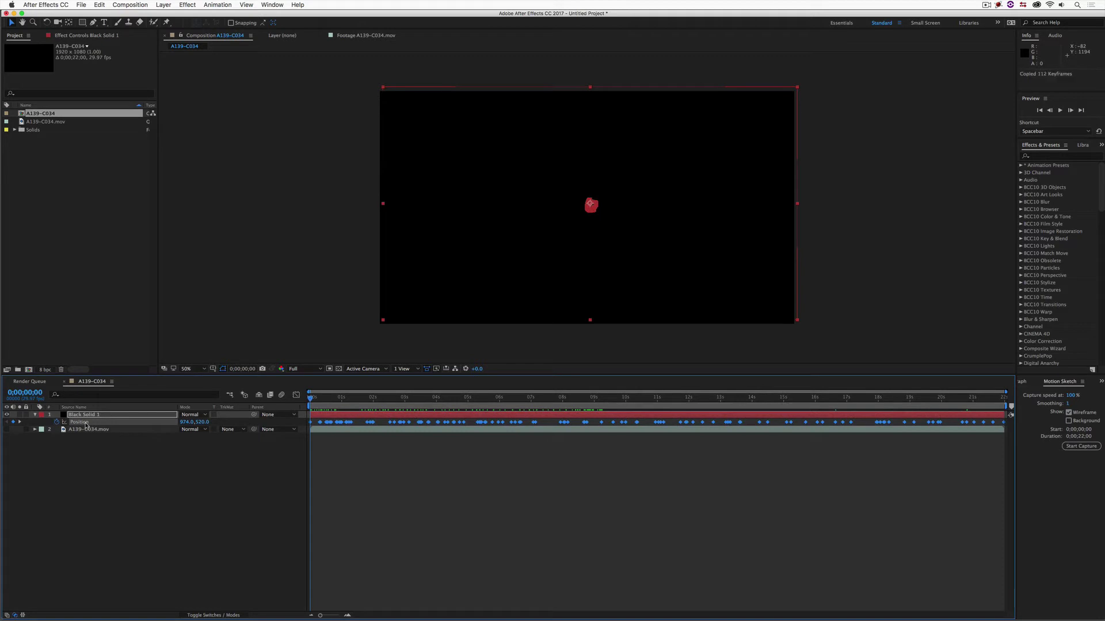
pyautogui.click(81, 431)
pyautogui.press('cmd+v')
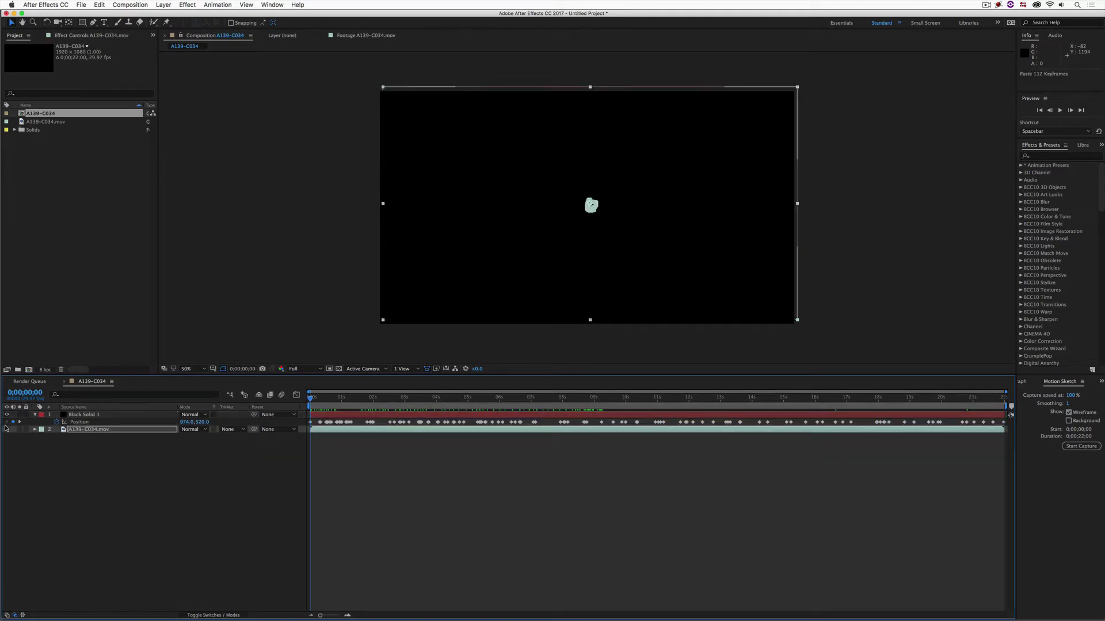
pyautogui.click(6, 415)
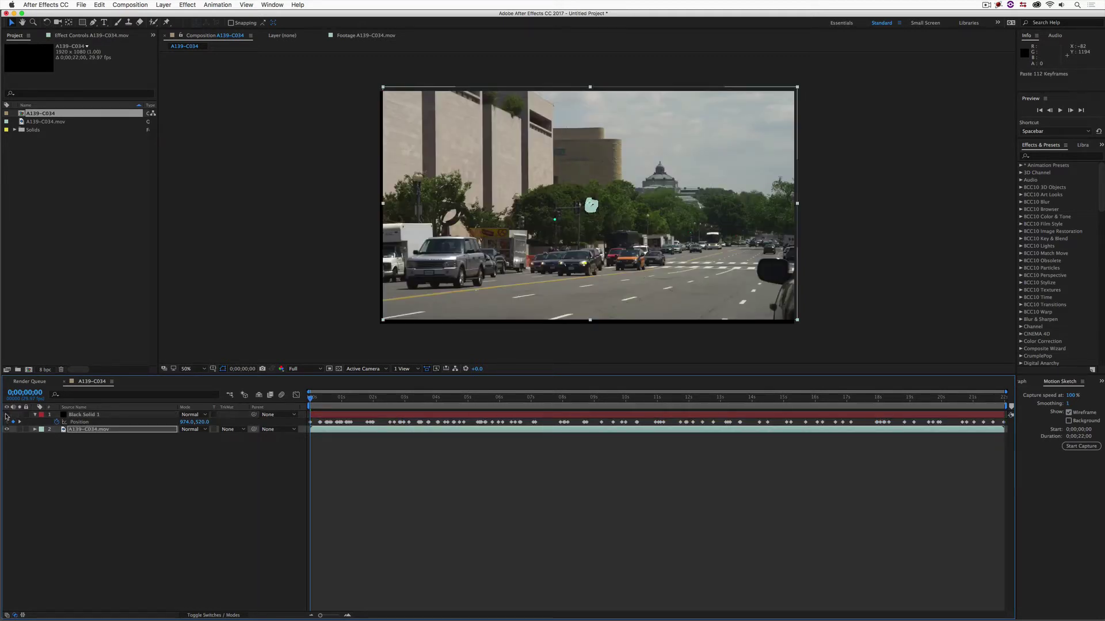
# Scale the A139-C034.mov layer to 106% to cover the exposed edges and preview the shake.
pyautogui.press('s')
pyautogui.click(195, 436)
pyautogui.write('106')
pyautogui.press('Return')
pyautogui.press('space')
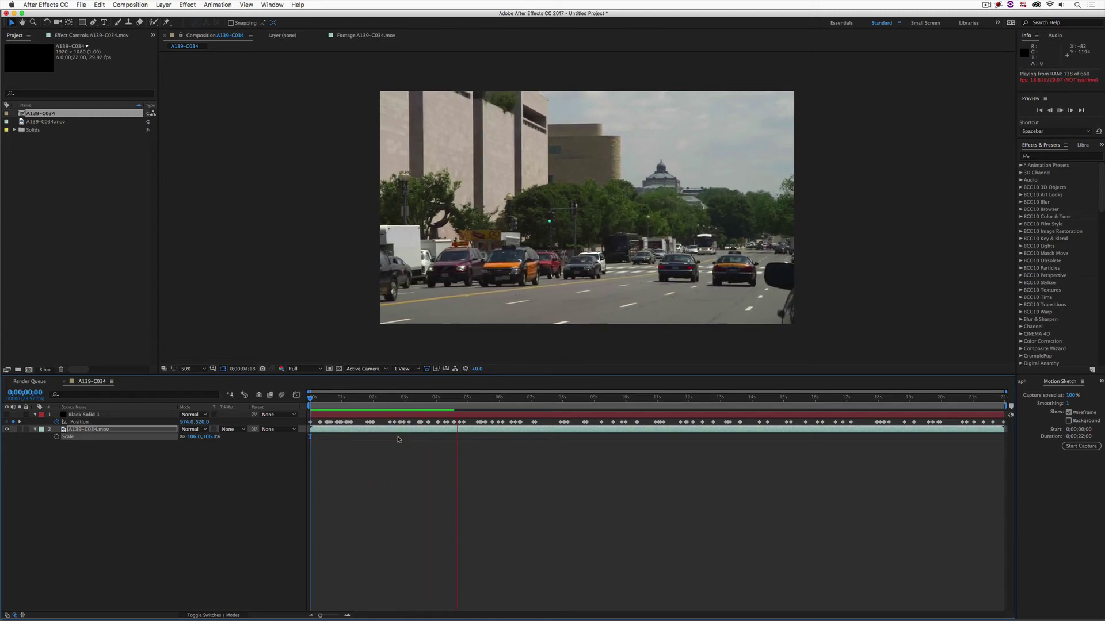
pyautogui.press('space')
# Copy the black solid's first Position keyframe to the end of the composition at 0;00;21;29 so the movement can loop.
pyautogui.click(311, 423)
pyautogui.press('cmd+c')
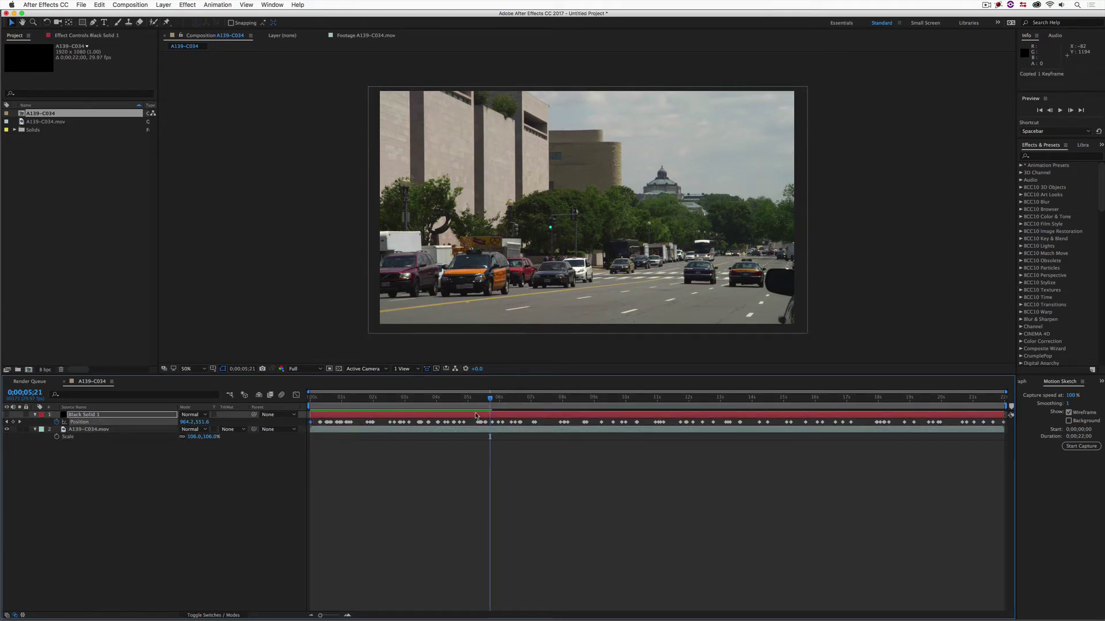
pyautogui.click(605, 398)
pyautogui.moveTo(614, 401); pyautogui.dragTo(1010, 406)
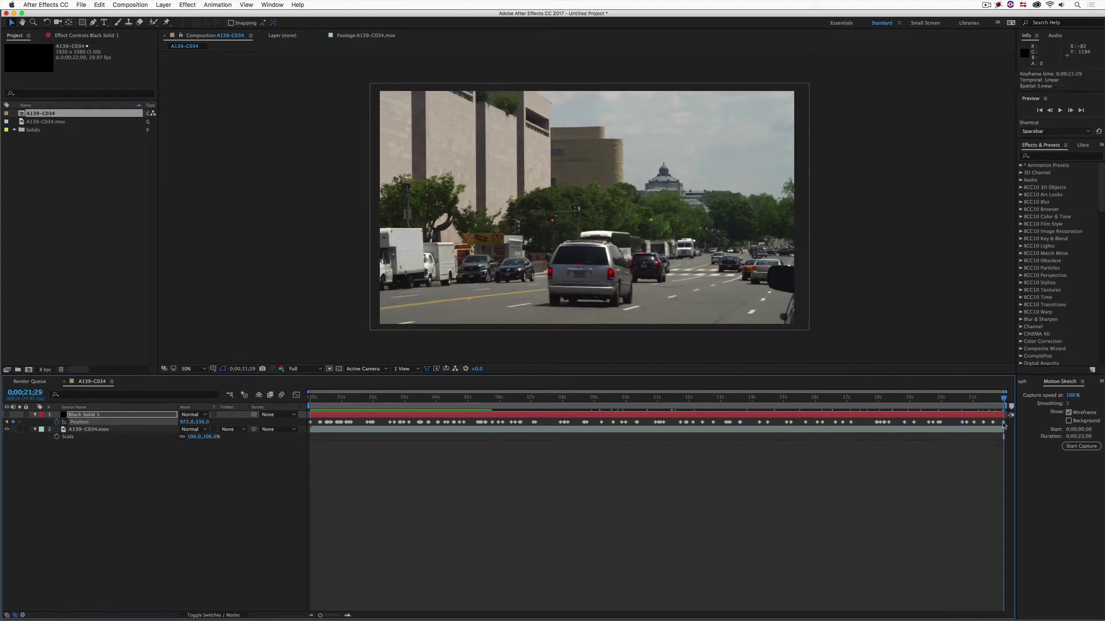
pyautogui.press('cmd+v')
pyautogui.press('super+v')
# Play the composition from the beginning to review the camera shake on the footage.
pyautogui.moveTo(1004, 399); pyautogui.dragTo(213, 389)
pyautogui.press('space')
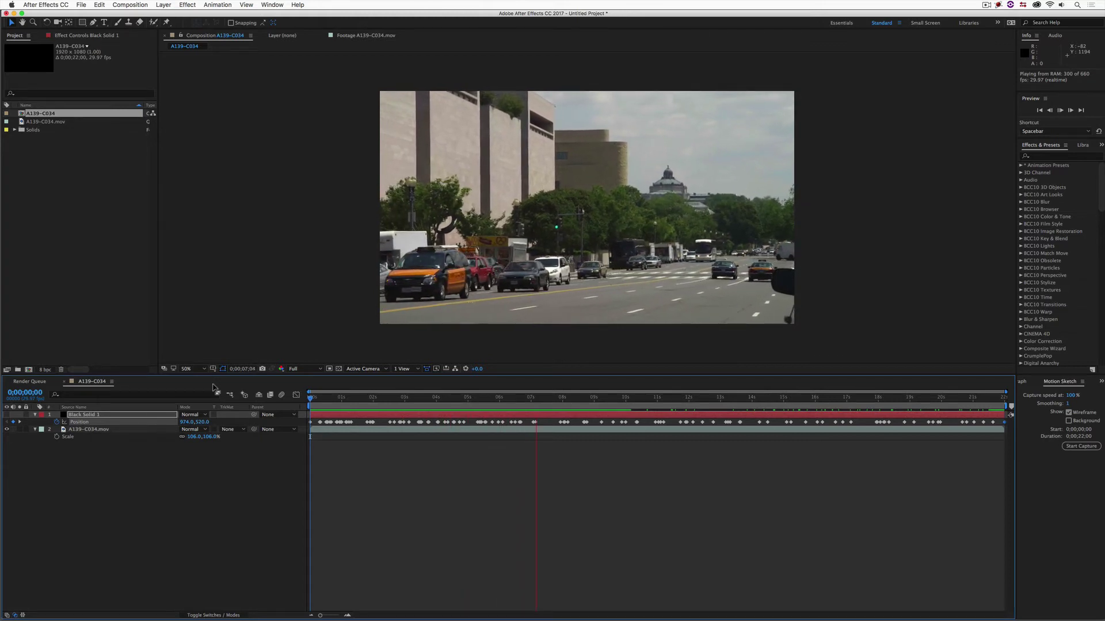
pyautogui.press('space')
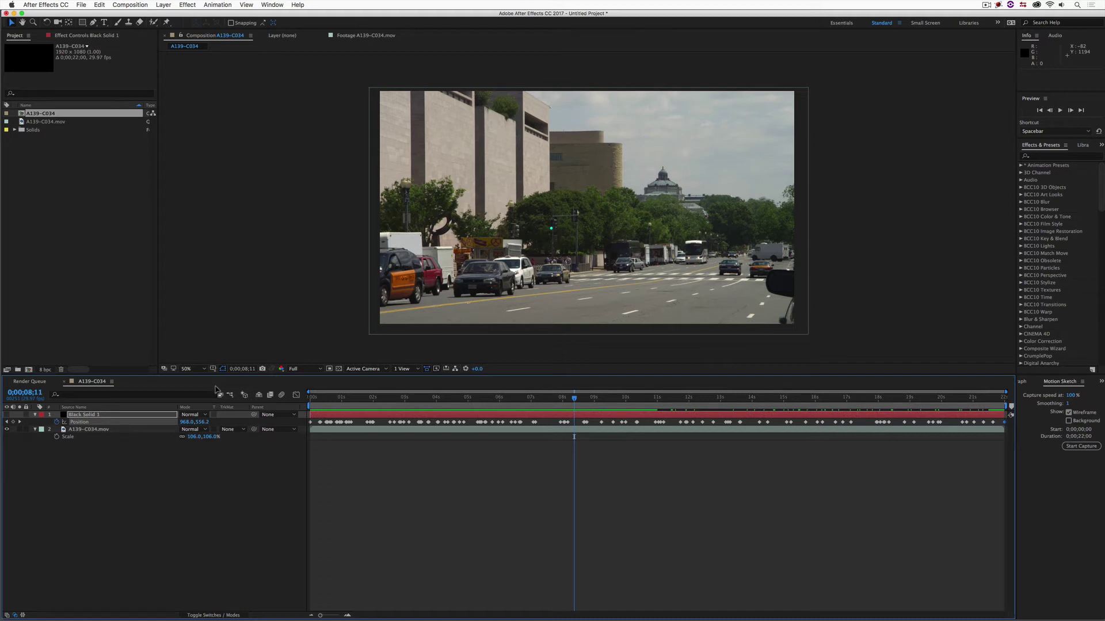
# Create a red 1920 × 1080 solid above the black solid, with the playhead at the start of the composition.
pyautogui.press('Home')
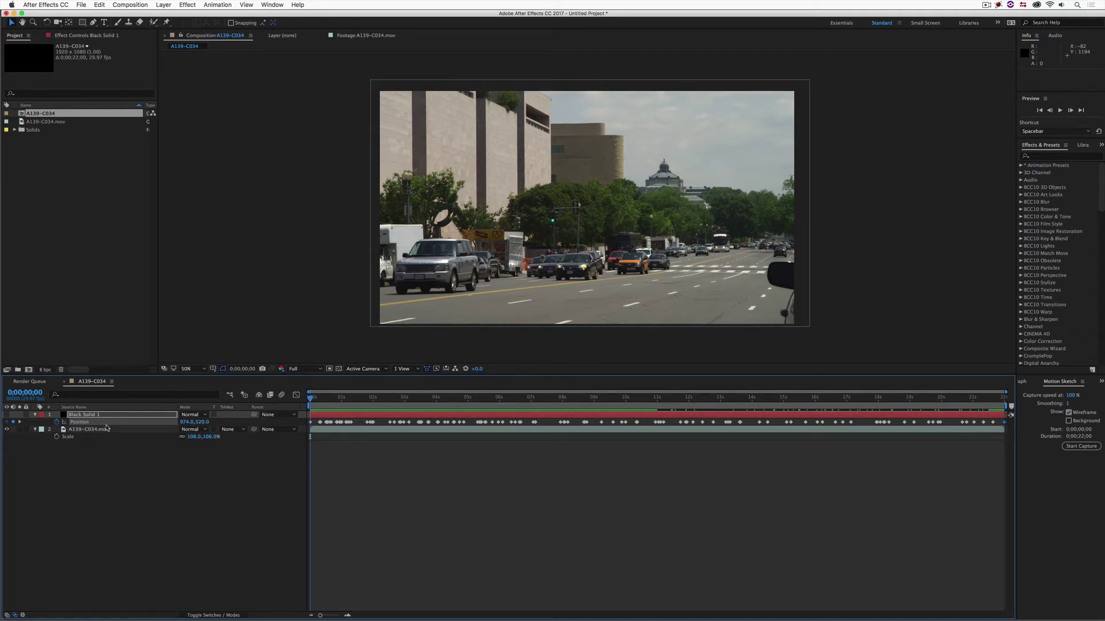
pyautogui.press('super+y')
pyautogui.click(440, 327)
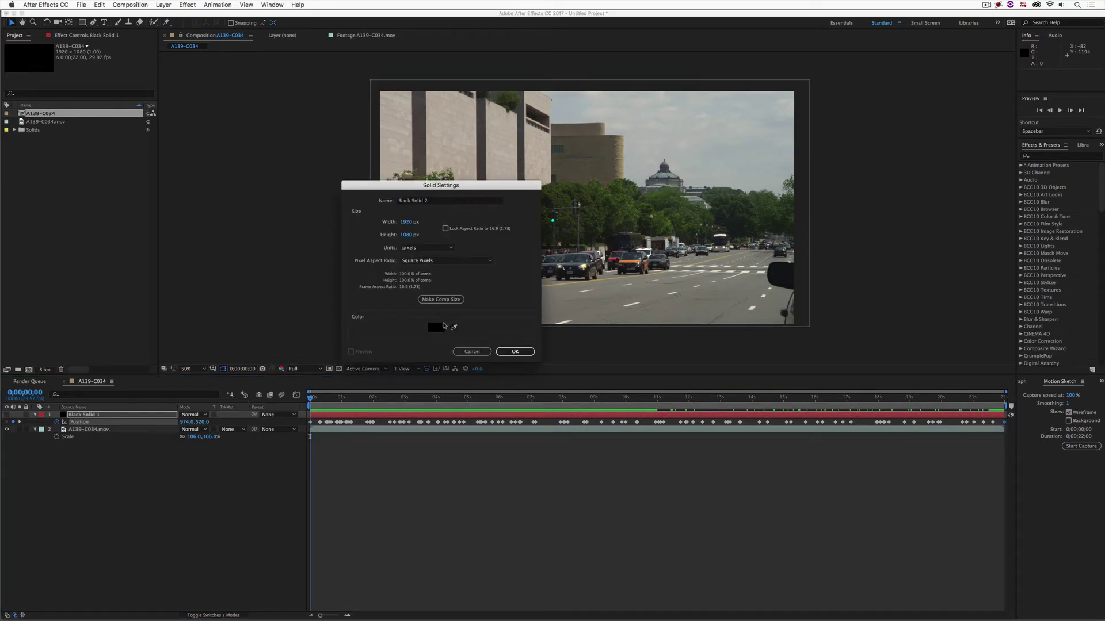
pyautogui.moveTo(532, 289); pyautogui.dragTo(588, 251)
pyautogui.click(638, 266)
pyautogui.click(515, 353)
# Find the BCC DVE effect in the BCC10 Perspective category and apply it to the red solid.
pyautogui.click(1043, 156)
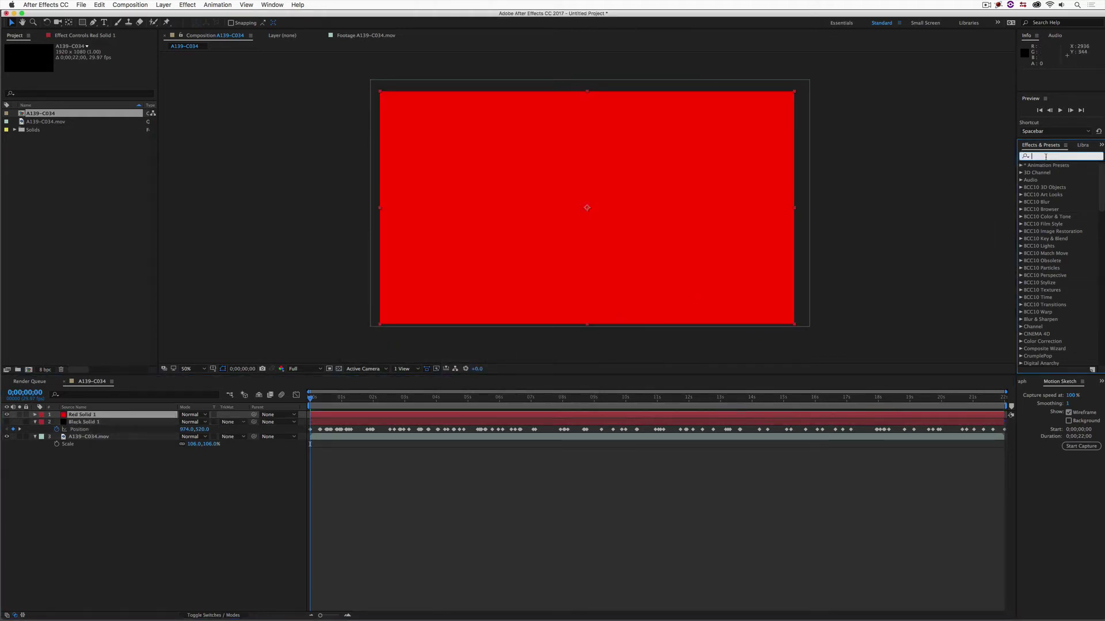
pyautogui.write('BC')
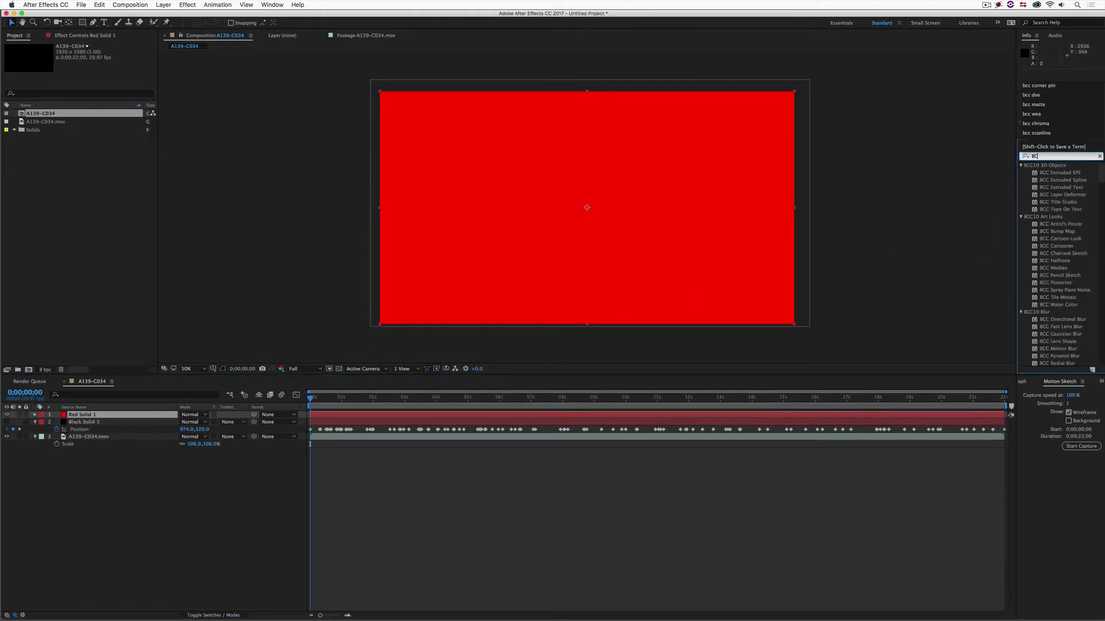
pyautogui.write('C DVE')
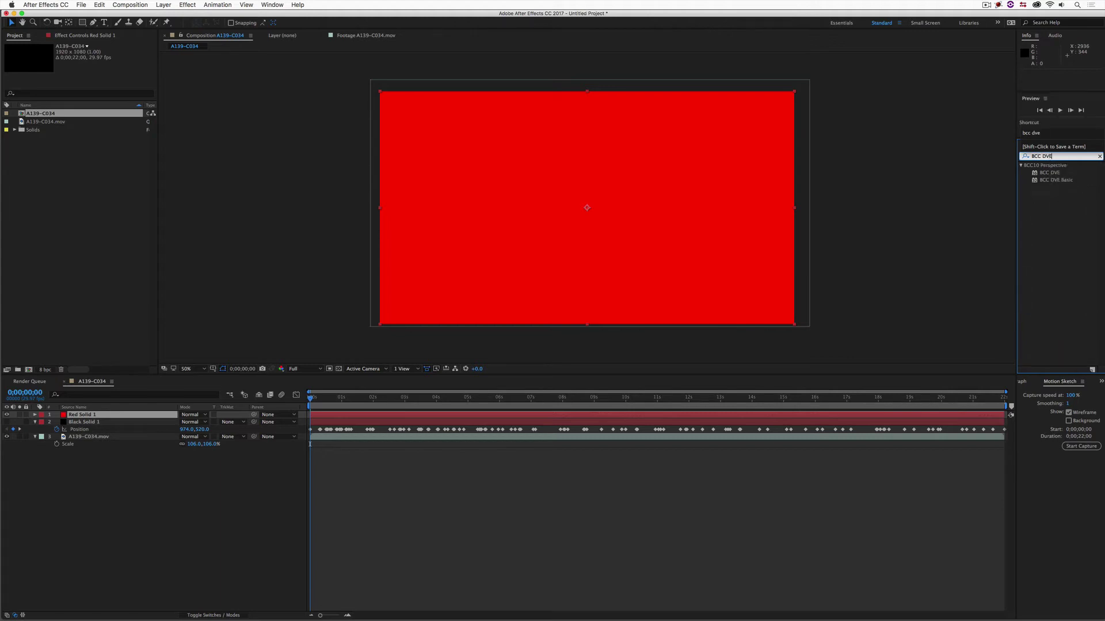
pyautogui.moveTo(1049, 173); pyautogui.dragTo(211, 345)
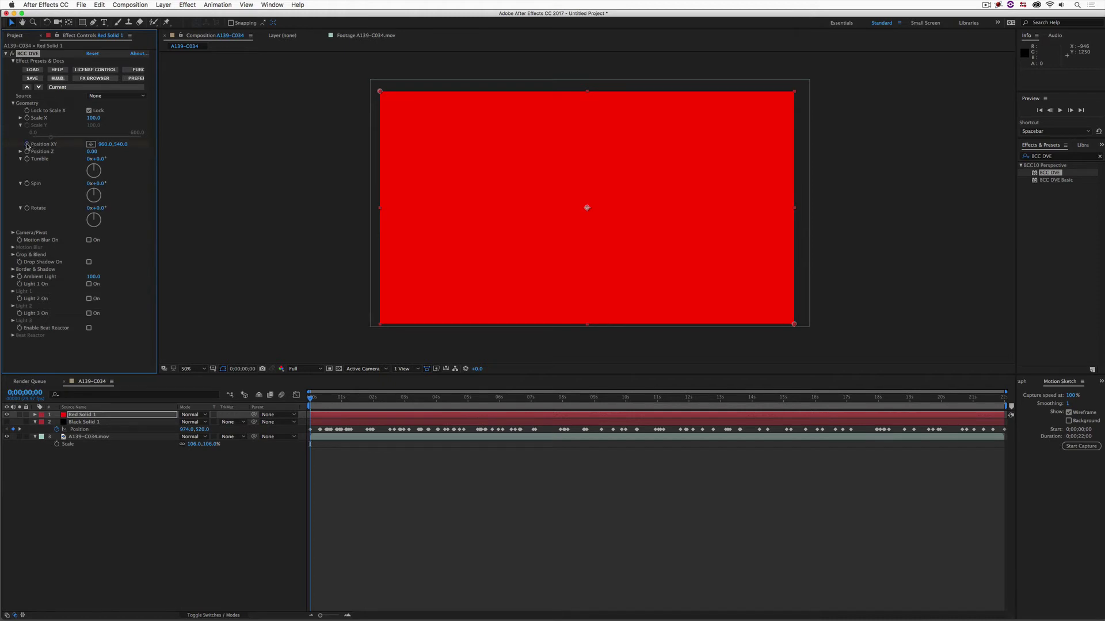
# Expose the red solid's BCC DVE Position XY in the timeline and paste all Black Solid 1 Position keyframes into it at 0;00;00;00.
pyautogui.click(27, 145)
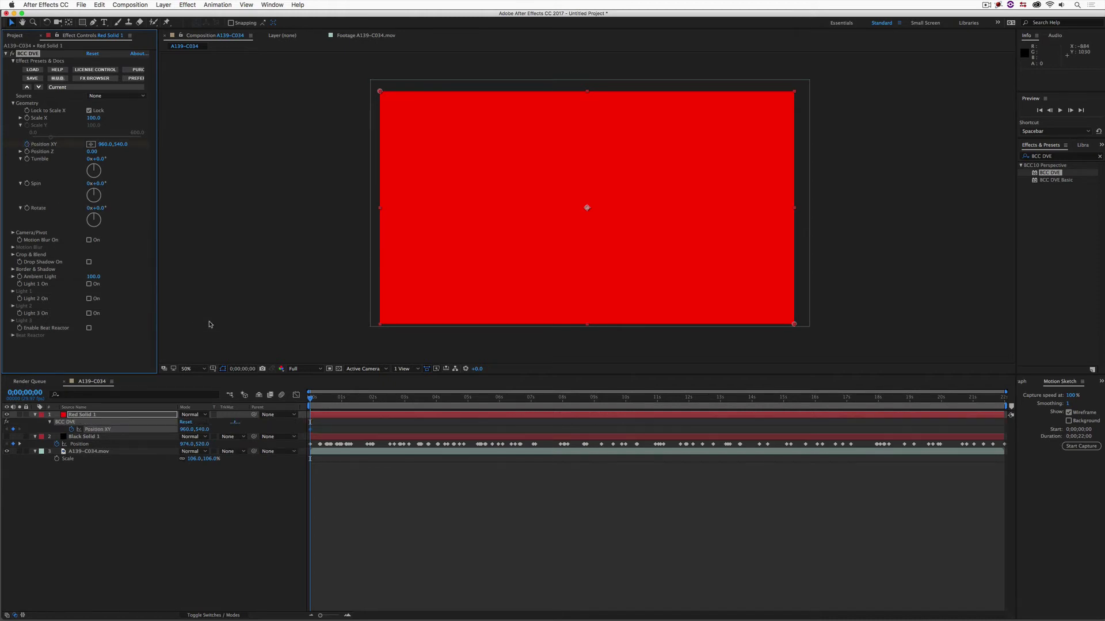
pyautogui.moveTo(322, 425); pyautogui.dragTo(307, 434)
pyautogui.click(308, 434)
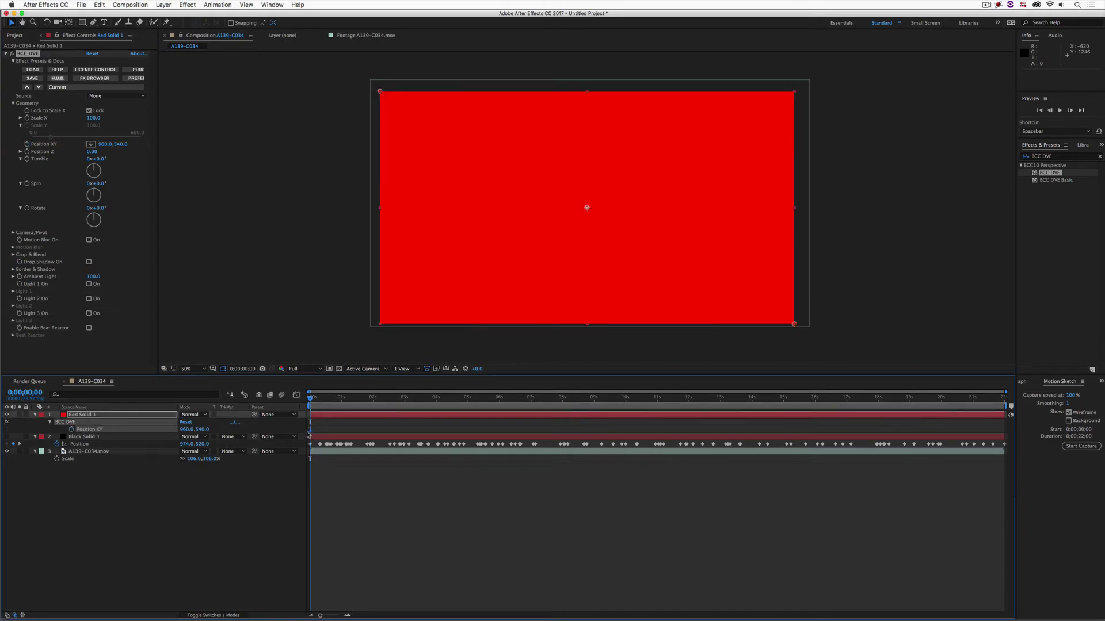
pyautogui.click(98, 446)
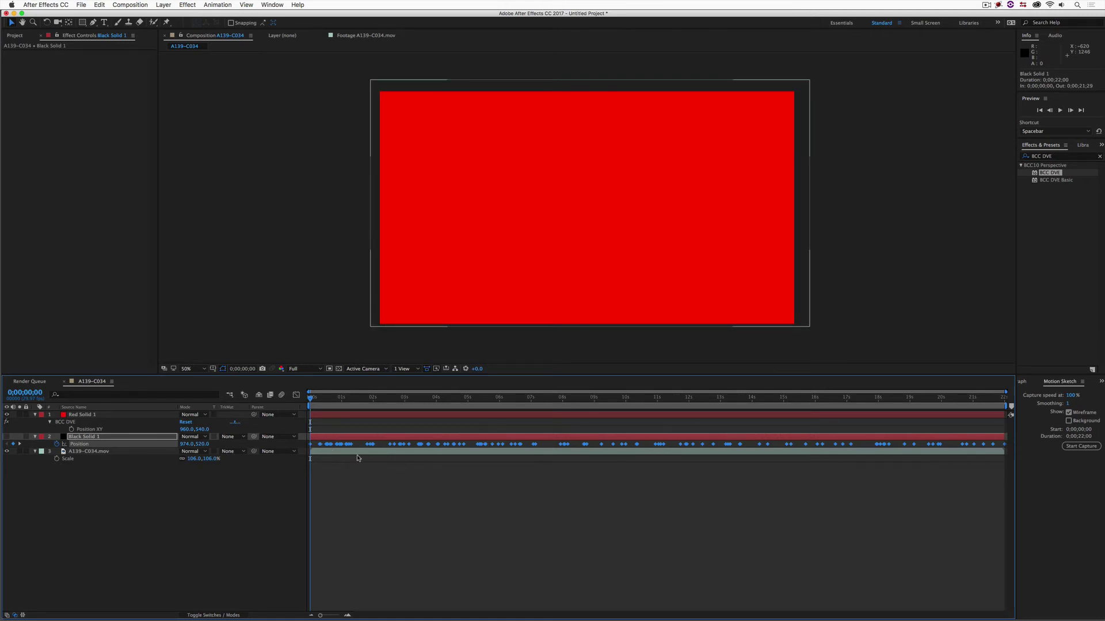
pyautogui.click(105, 430)
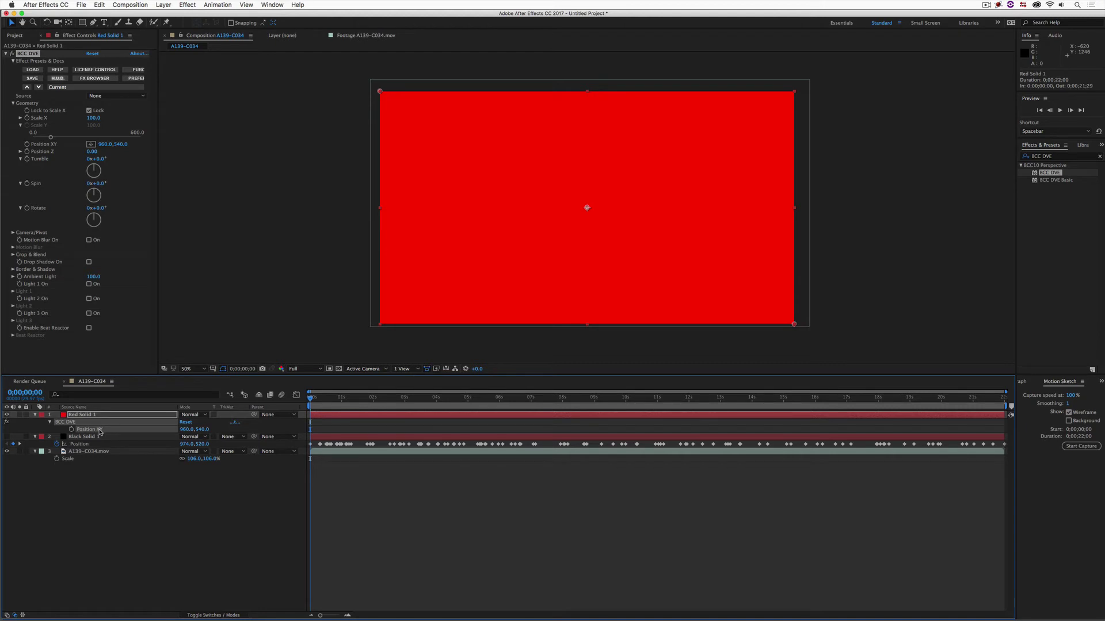
pyautogui.press('super+v')
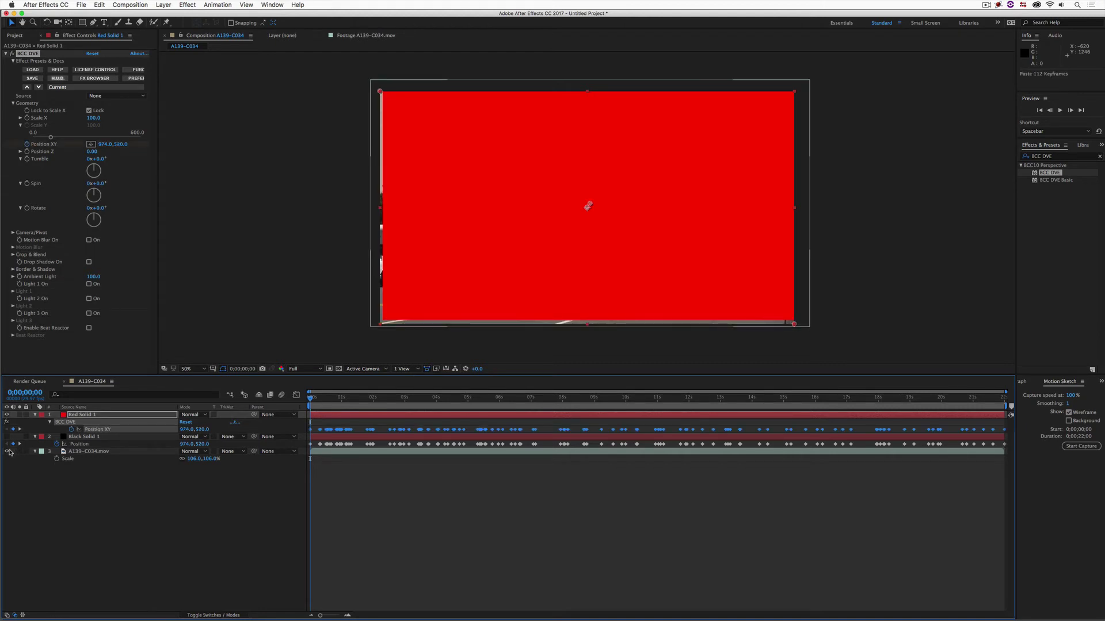
# Hide the A139-C034.mov layer and preview the red solid's shake up to about 0;00;06;04 to check for exposed edges.
pyautogui.click(8, 451)
pyautogui.press('space')
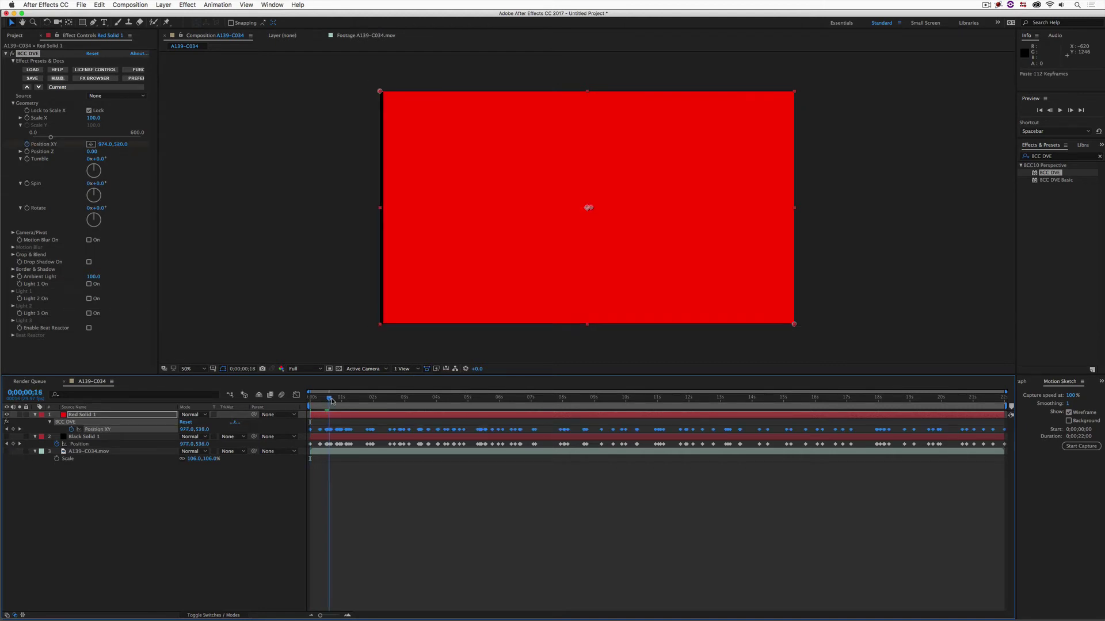
pyautogui.moveTo(370, 404); pyautogui.dragTo(504, 396)
# Try a BCC DVE Scale X of 106 on the red solid.
pyautogui.click(93, 118)
pyautogui.write('106')
pyautogui.press('Return')
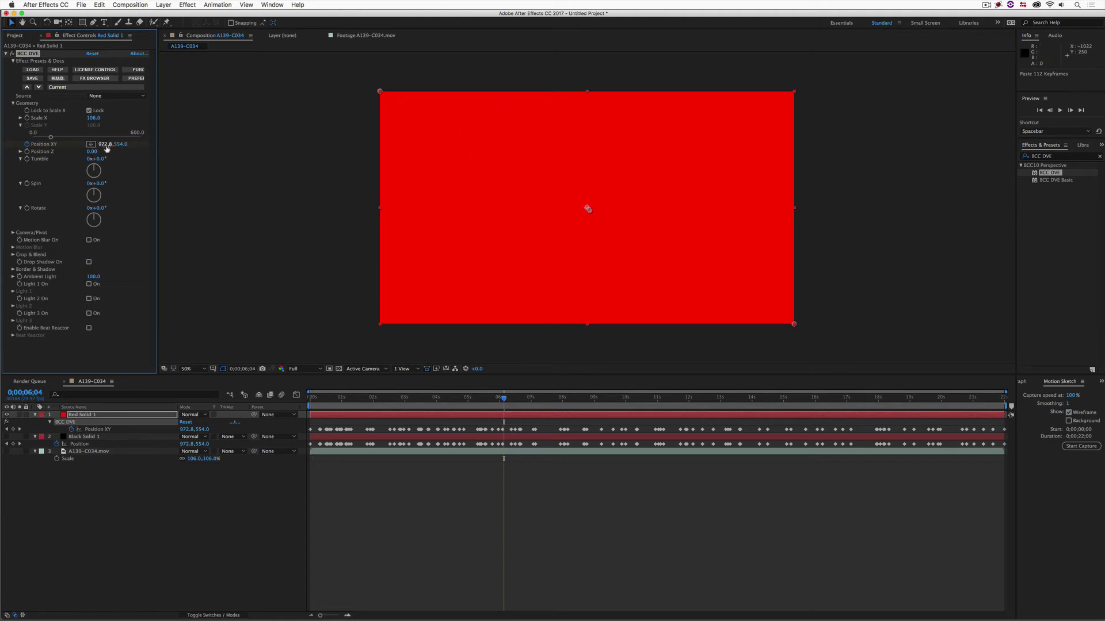
# Set the red solid's BCC DVE Scale X to 108, check the edge coverage along the composition, and return to 0;00;00;00.
pyautogui.click(93, 121)
pyautogui.write('108')
pyautogui.press('Return')
pyautogui.moveTo(504, 398); pyautogui.dragTo(621, 400)
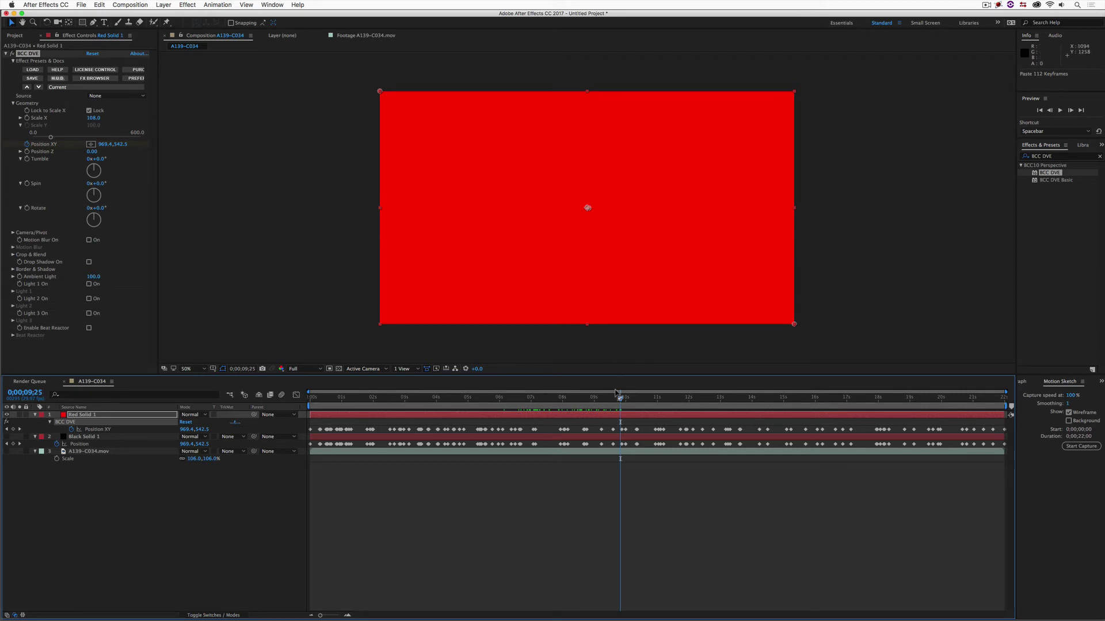
pyautogui.moveTo(621, 397); pyautogui.dragTo(274, 397)
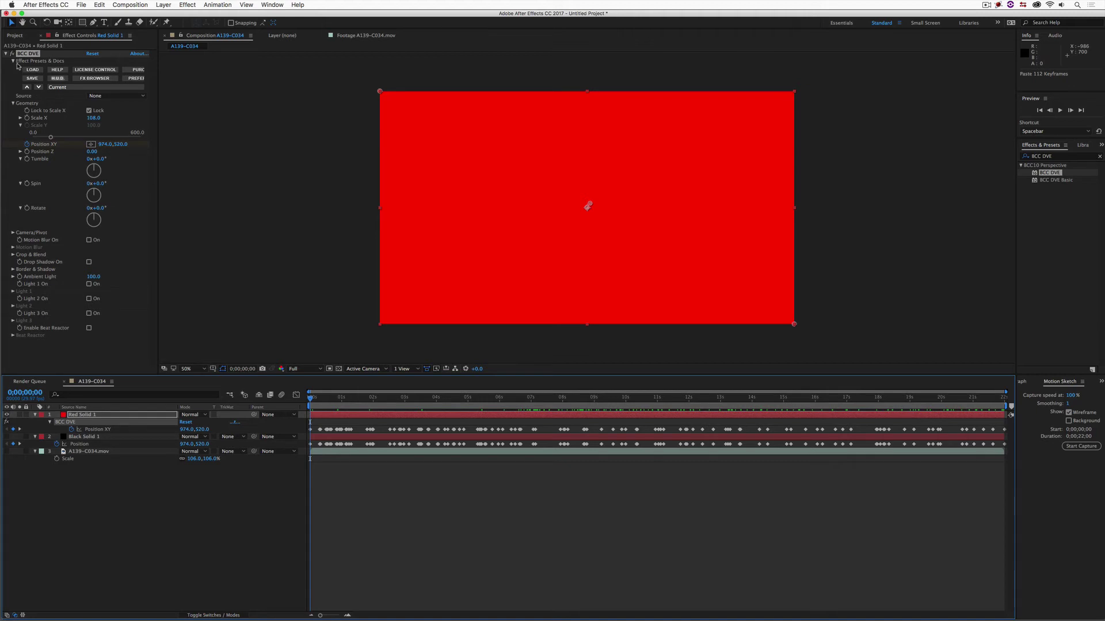
# Start saving the BCC DVE settings as an animated preset and choose the folder BorisFX/BCC Presets 10 AVX/BCC Perspective/BCC DVE.
pyautogui.click(33, 79)
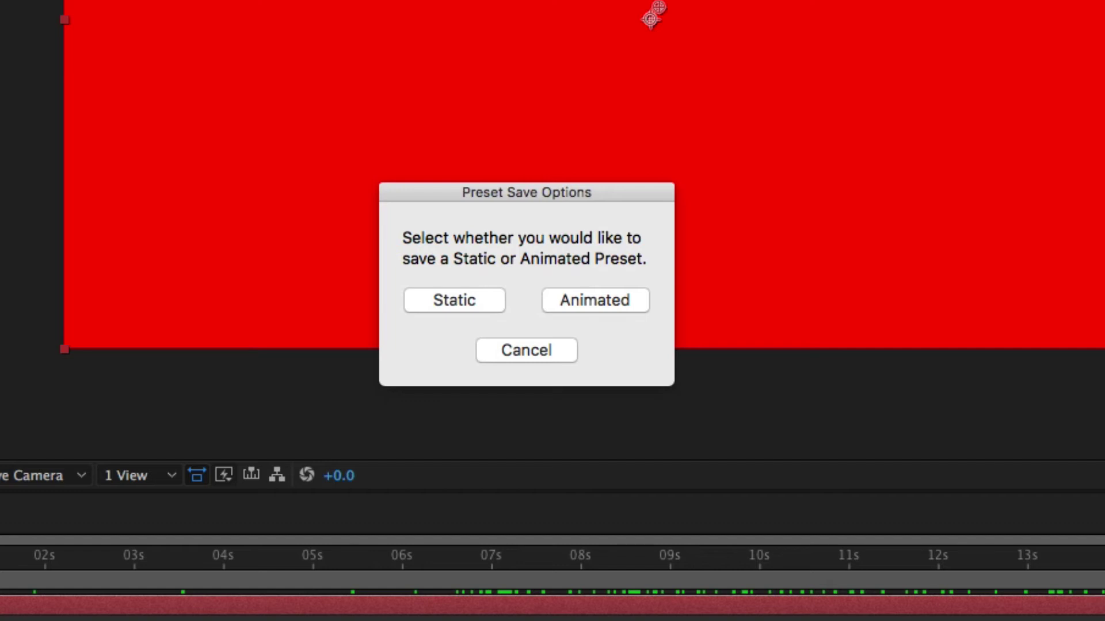
pyautogui.click(613, 296)
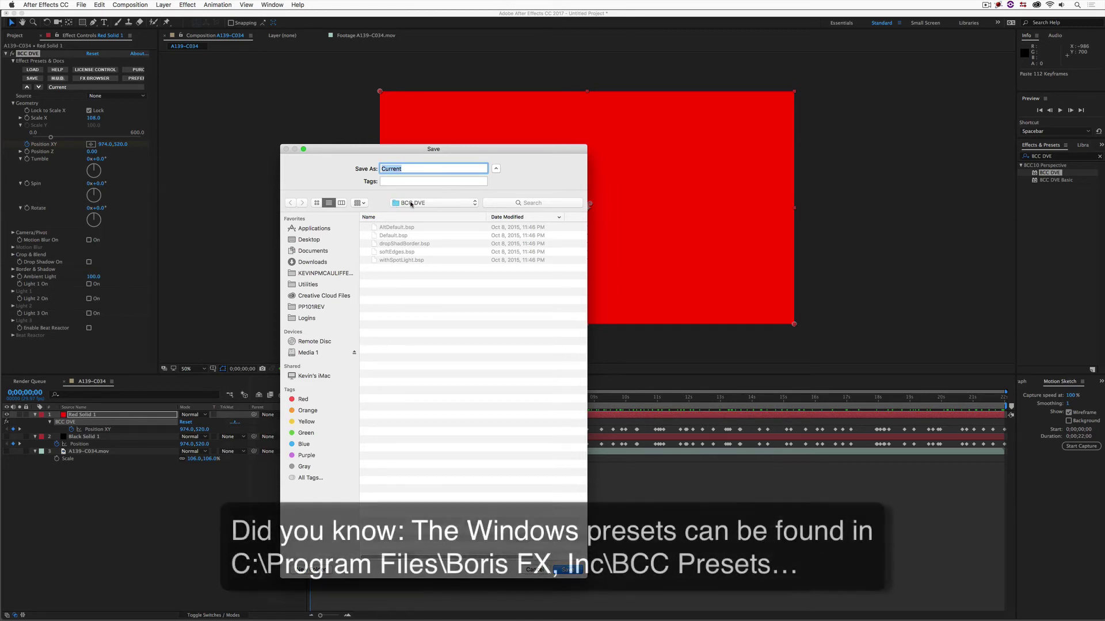
pyautogui.click(454, 204)
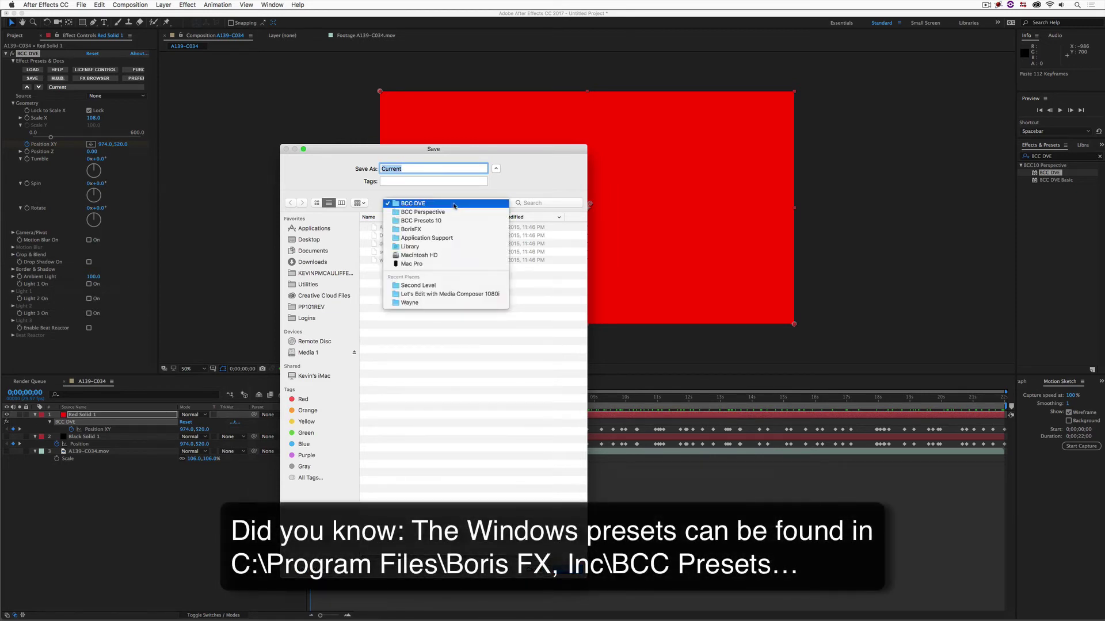
pyautogui.click(415, 230)
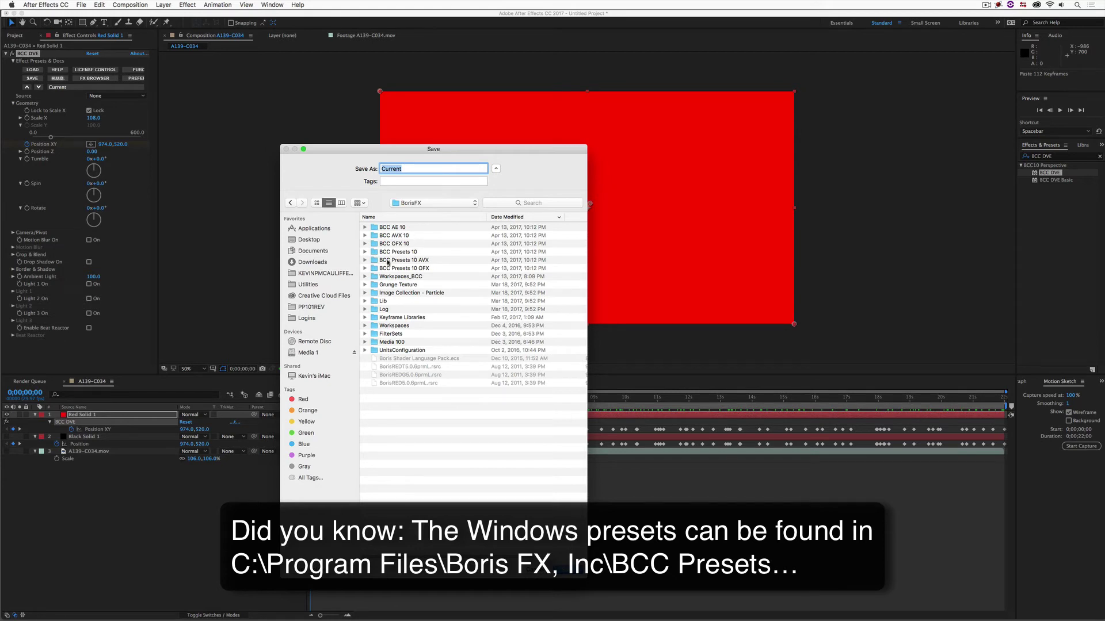
pyautogui.doubleClick(408, 261)
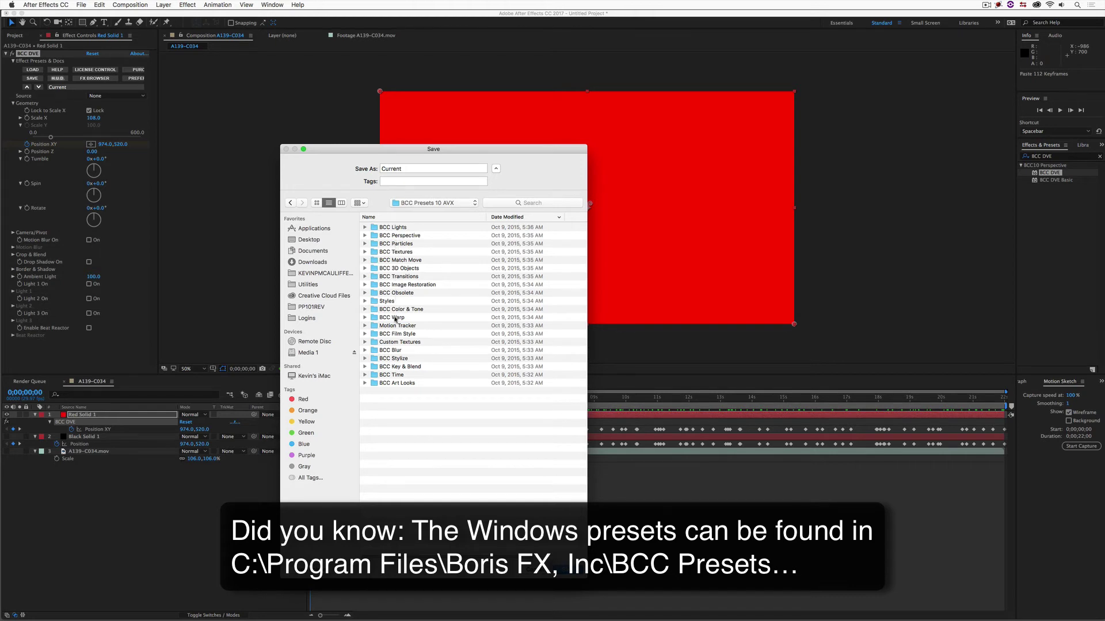
pyautogui.click(402, 218)
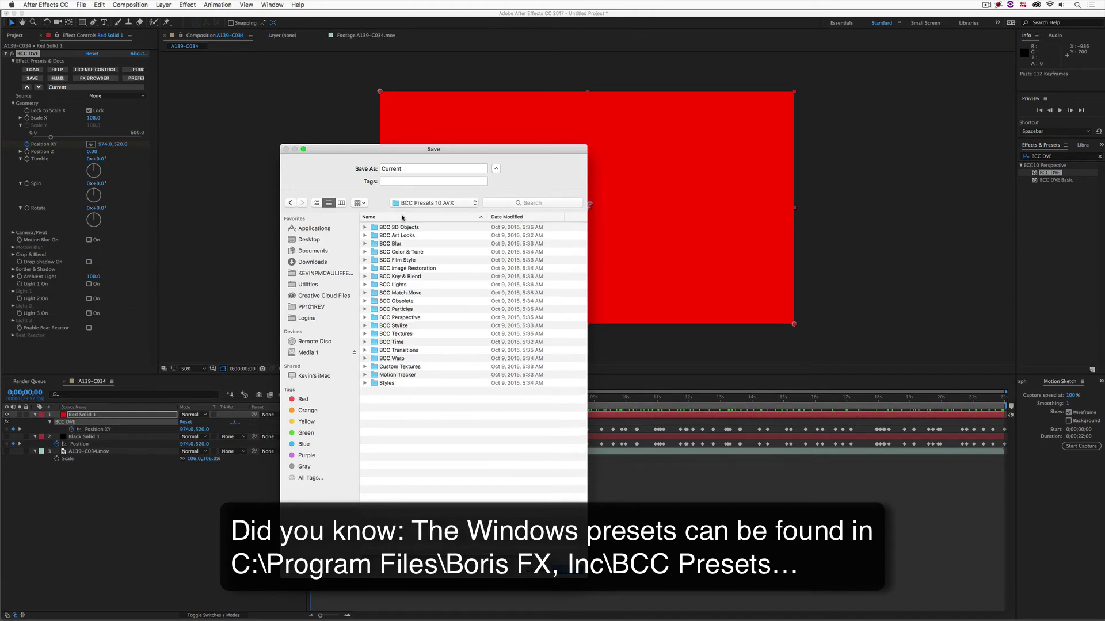
pyautogui.doubleClick(399, 318)
pyautogui.doubleClick(401, 260)
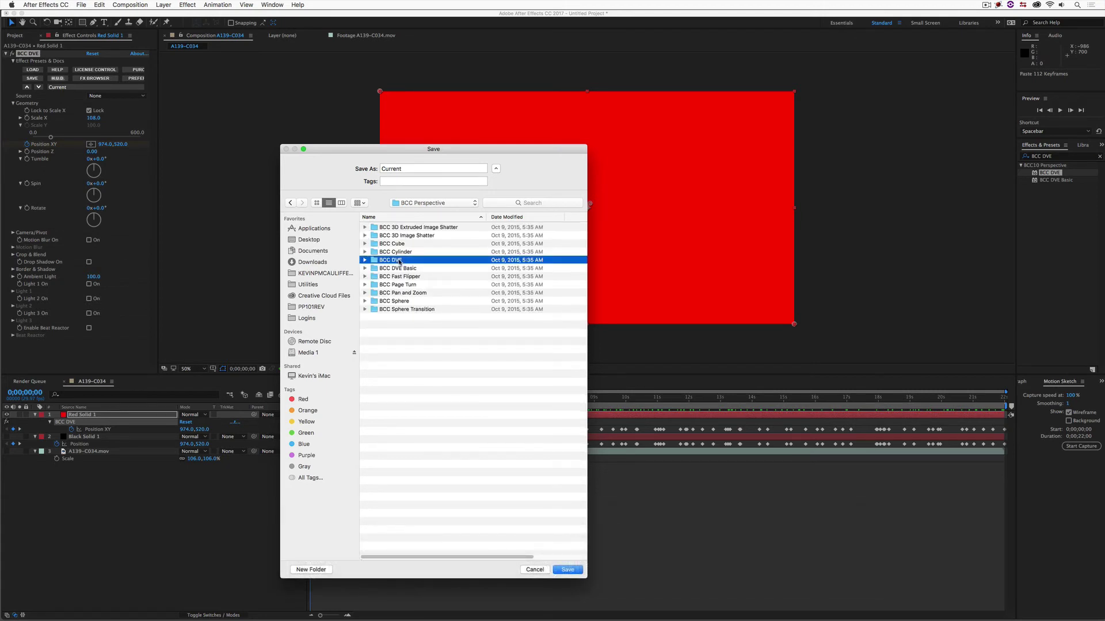
# Name the preset with the owner's first name in possessive form followed by "Camera Shake 1", and save it.
pyautogui.write('K')
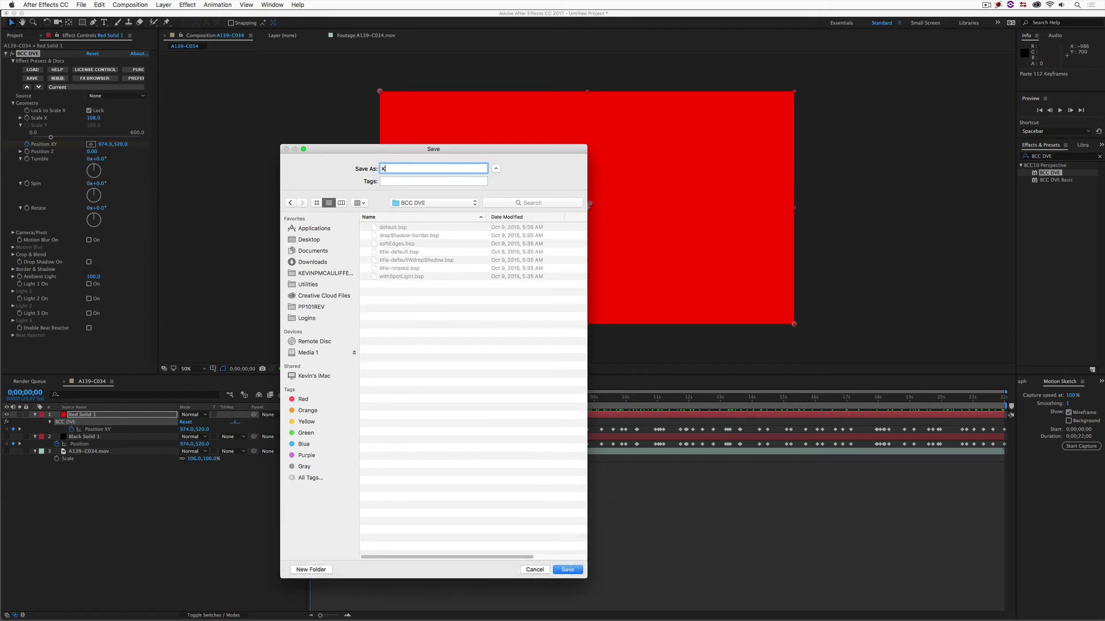
pyautogui.write("evin's Camera Shake 1")
pyautogui.click(566, 570)
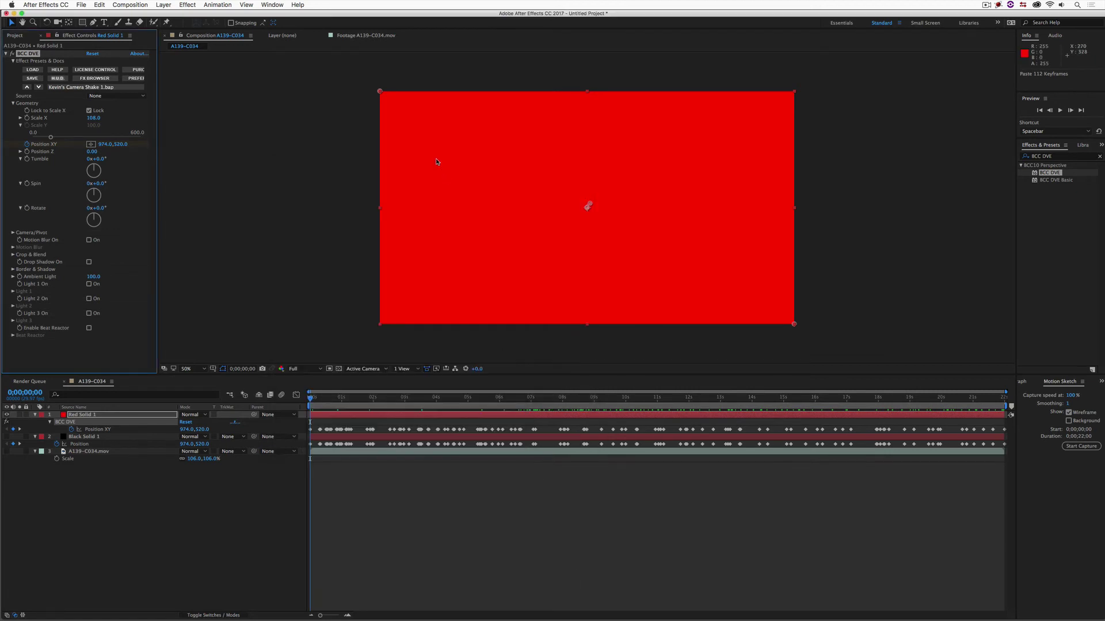
# Switch to Avid Media Composer and edit the A139-C034.new.01 clip into a new sequence on V1.
pyautogui.press('super+h')
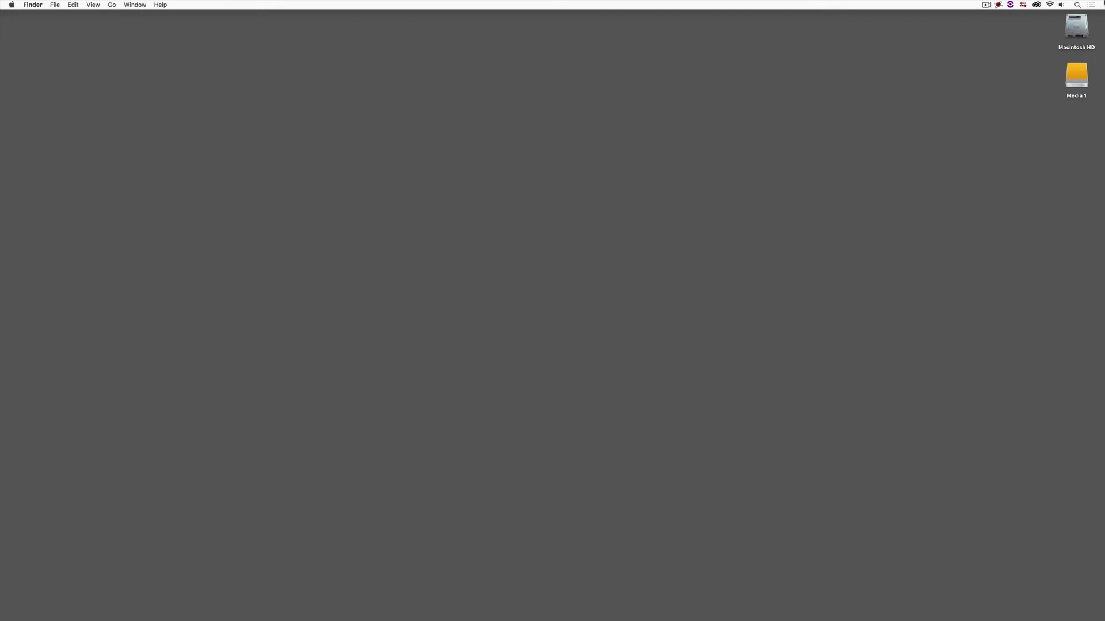
pyautogui.press('super+Tab')
pyautogui.press('super+Tab')
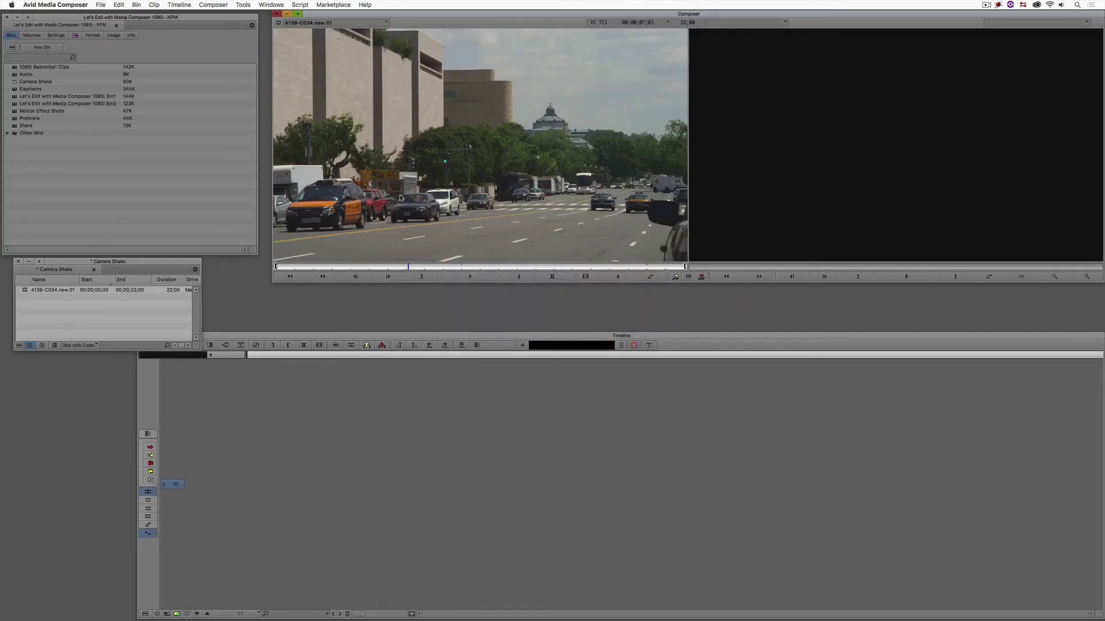
pyautogui.press('v')
pyautogui.moveTo(462, 493); pyautogui.dragTo(1001, 493)
pyautogui.moveTo(882, 508); pyautogui.dragTo(220, 454)
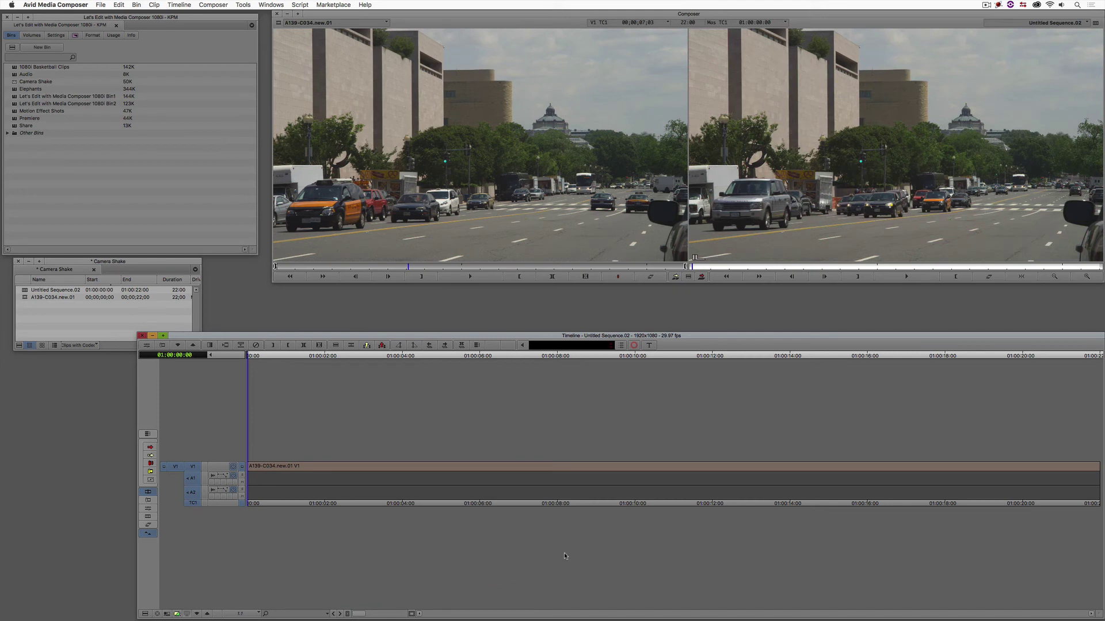
# Apply the BCC DVE effect from BCC Perspective to the A139-C034.new.01 clip on V1 and open its effect settings.
pyautogui.press('super+8')
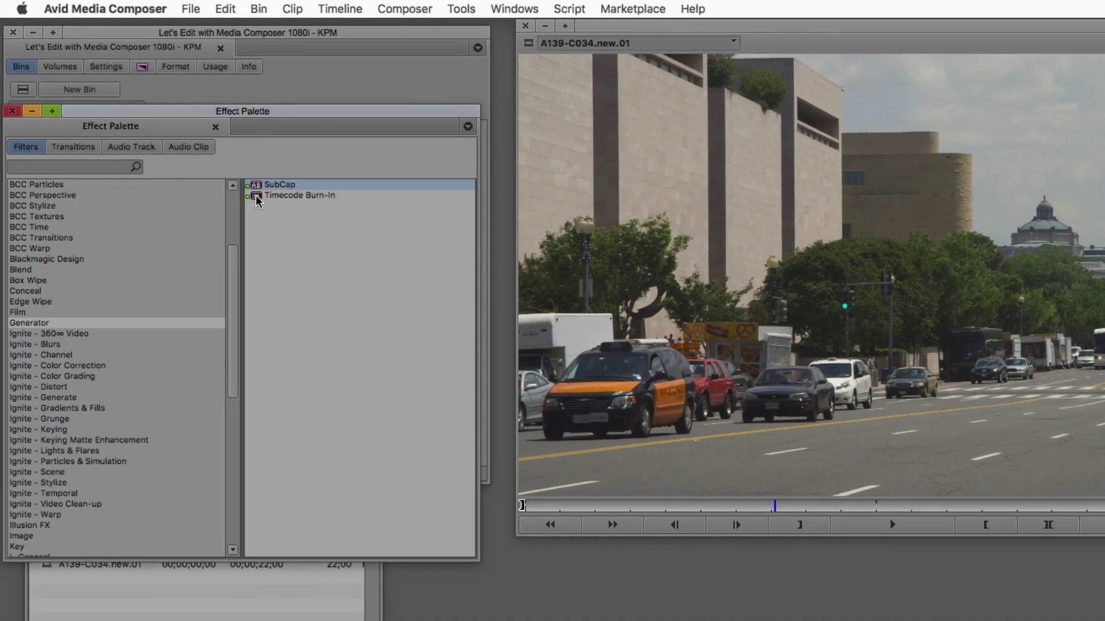
pyautogui.moveTo(184, 111); pyautogui.dragTo(191, 100)
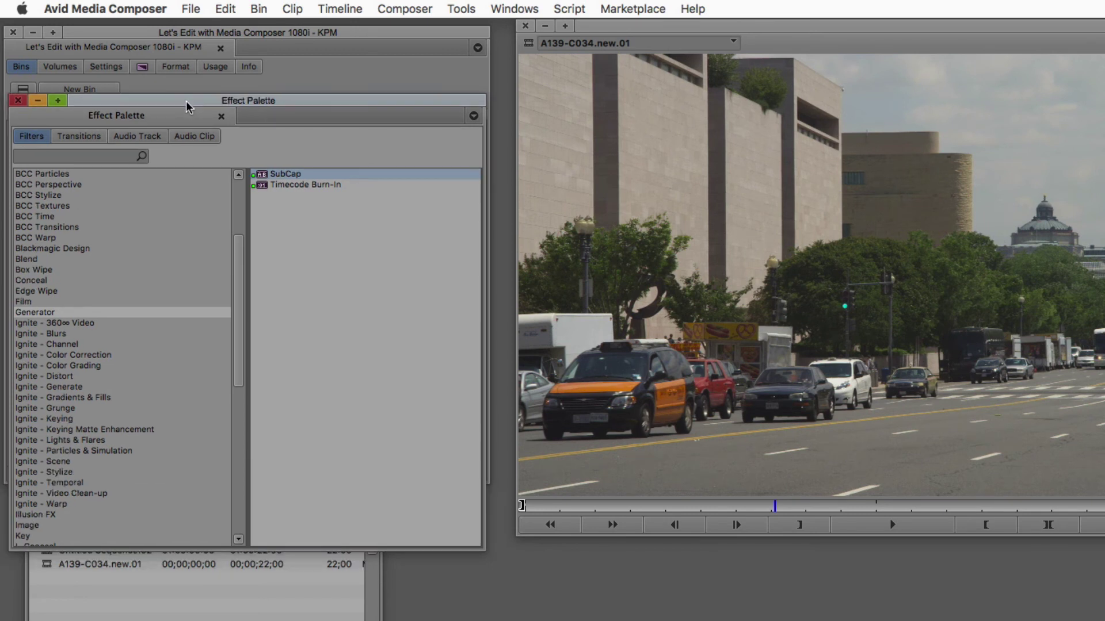
pyautogui.scroll(4, 119, 271)
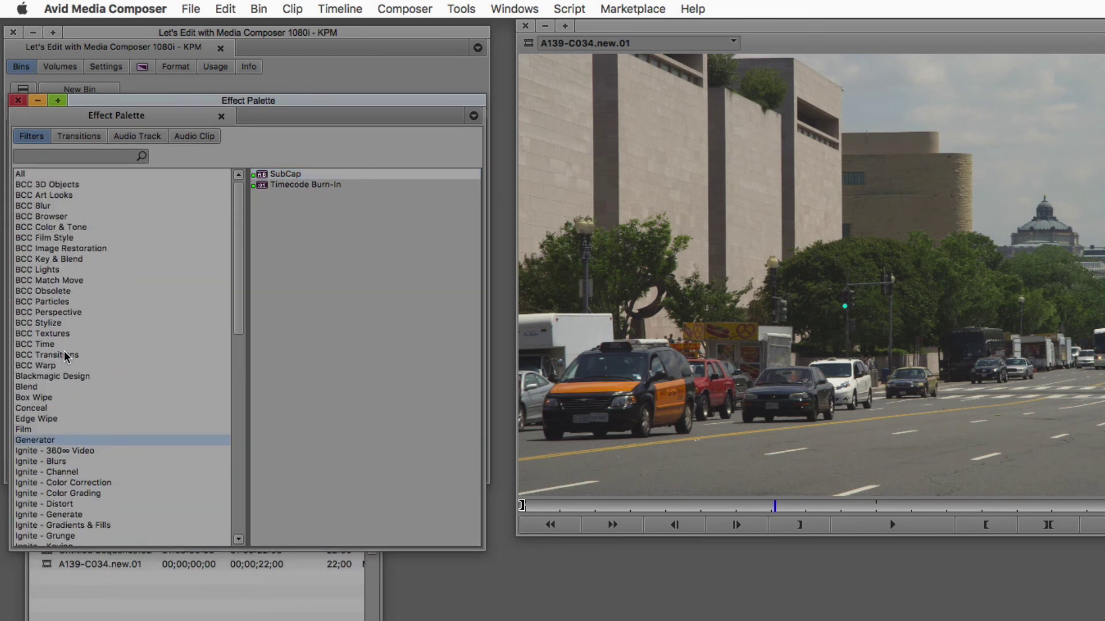
pyautogui.click(71, 312)
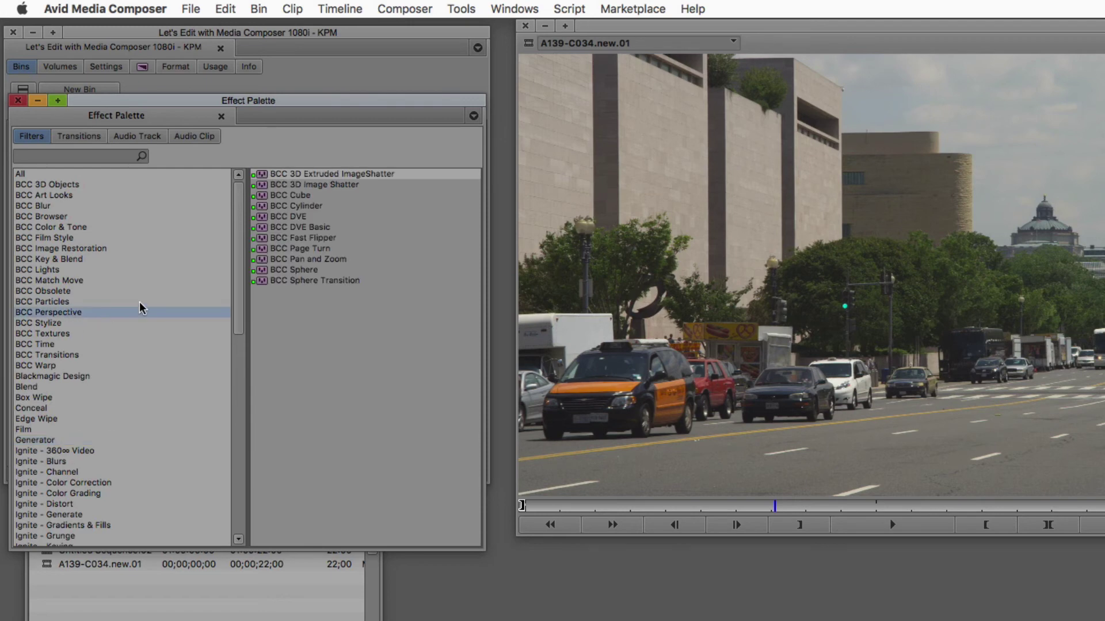
pyautogui.click(274, 216)
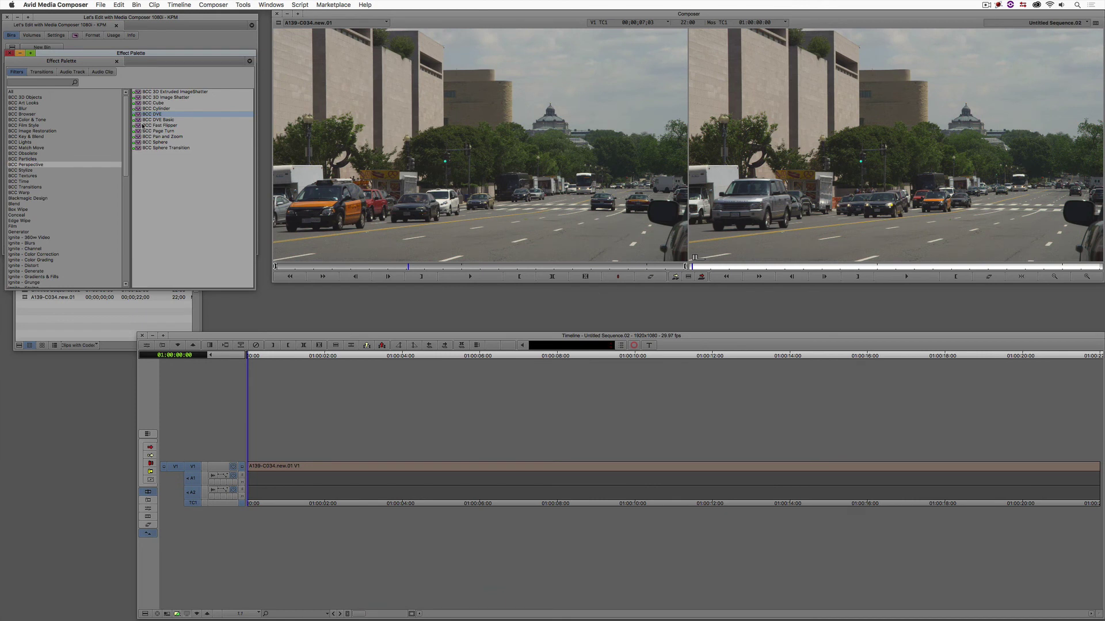
pyautogui.moveTo(143, 125); pyautogui.dragTo(511, 462)
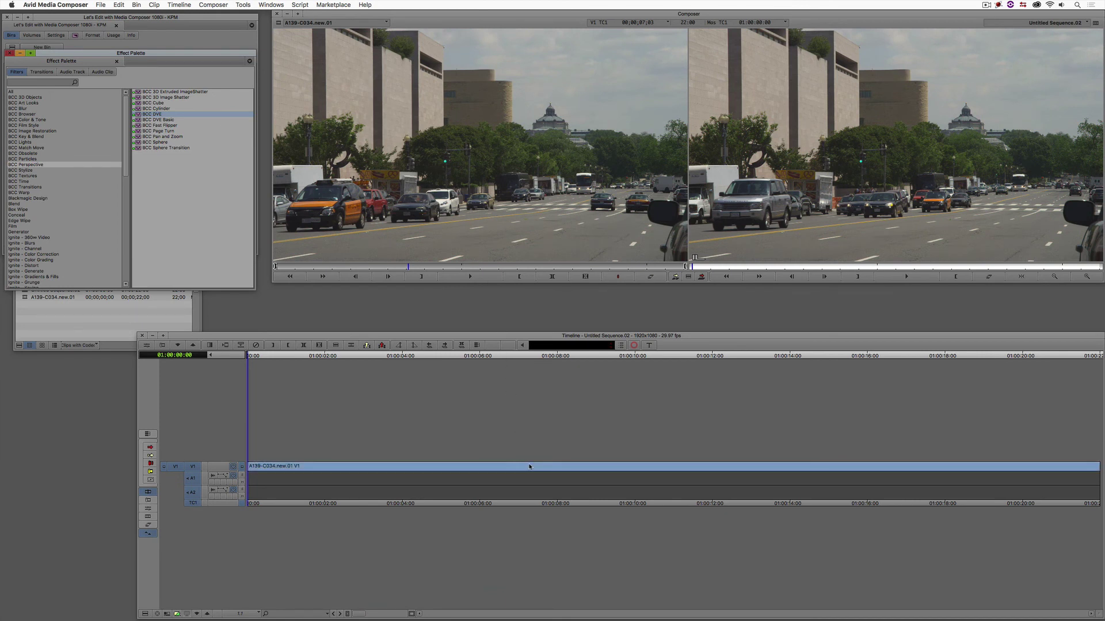
pyautogui.moveTo(529, 467); pyautogui.dragTo(529, 467)
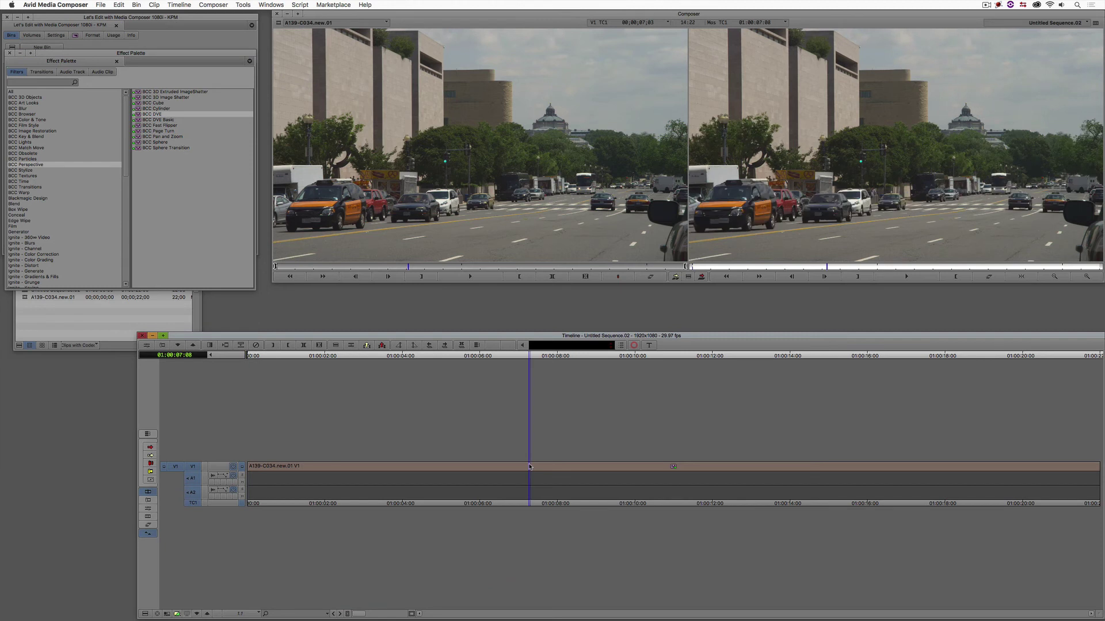
pyautogui.press('super+8')
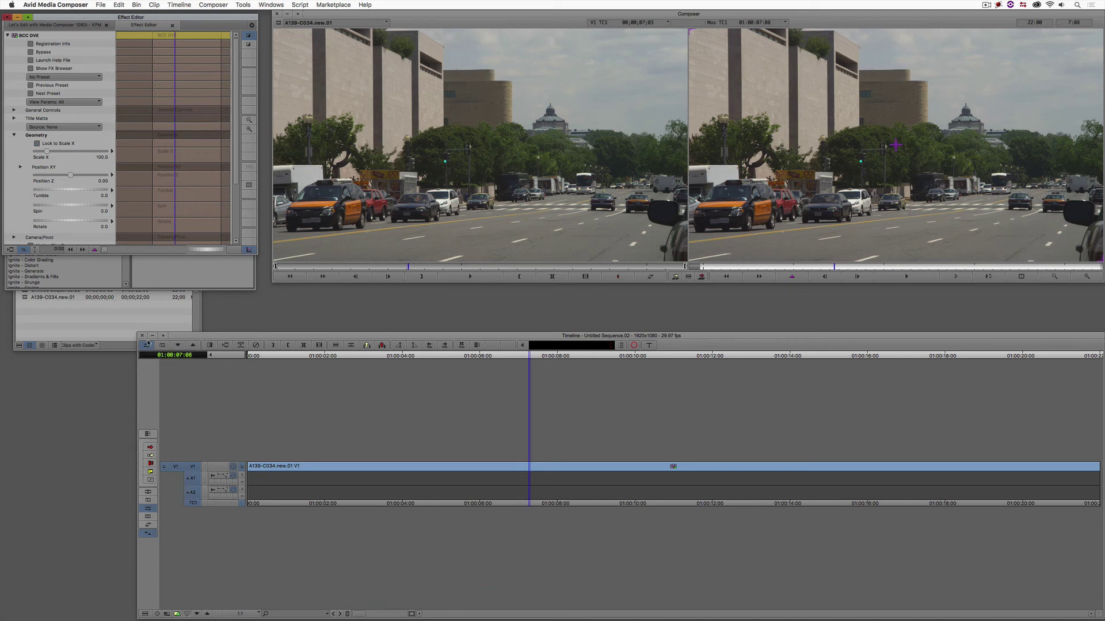
# Load the custom Camera Shake 1 animated preset (.bap) from the BCC DVE preset folder into the clip's BCC DVE effect.
pyautogui.click(44, 76)
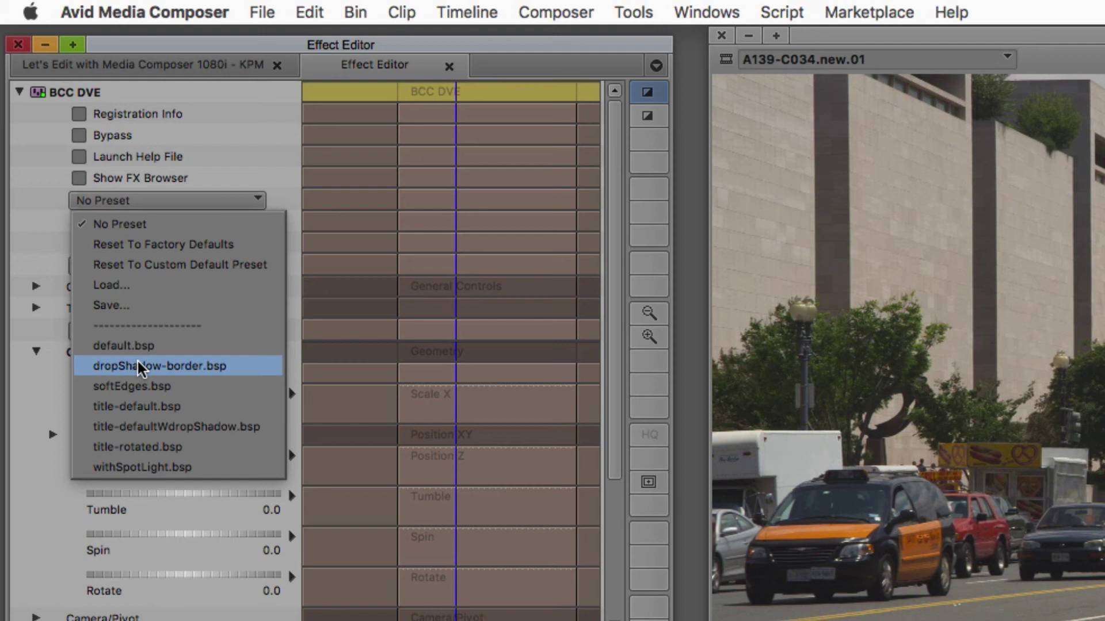
pyautogui.click(138, 289)
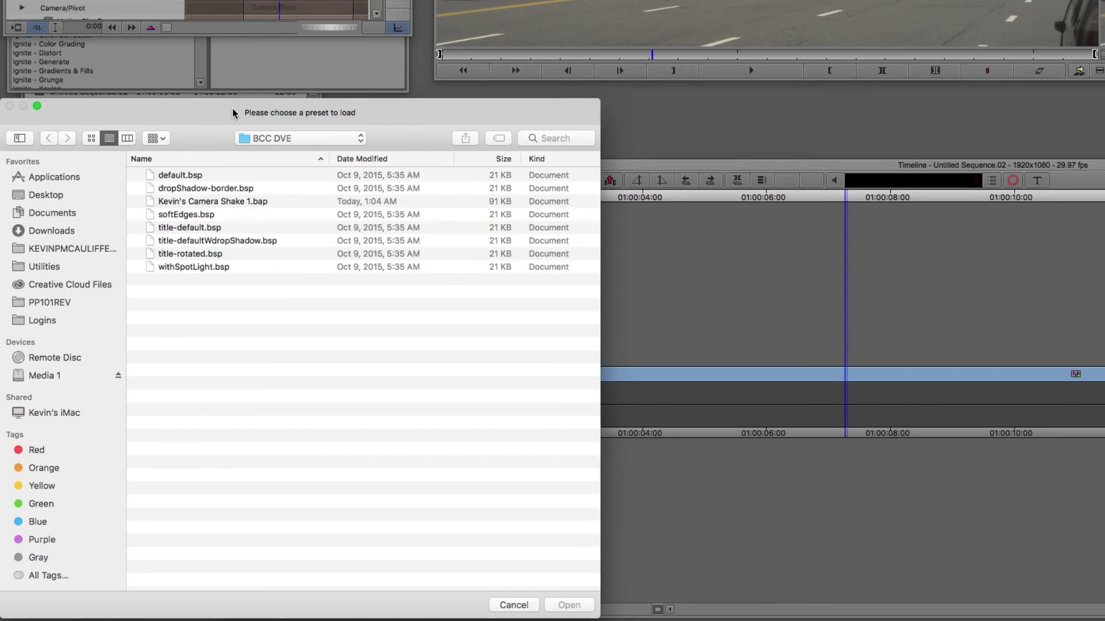
pyautogui.click(275, 139)
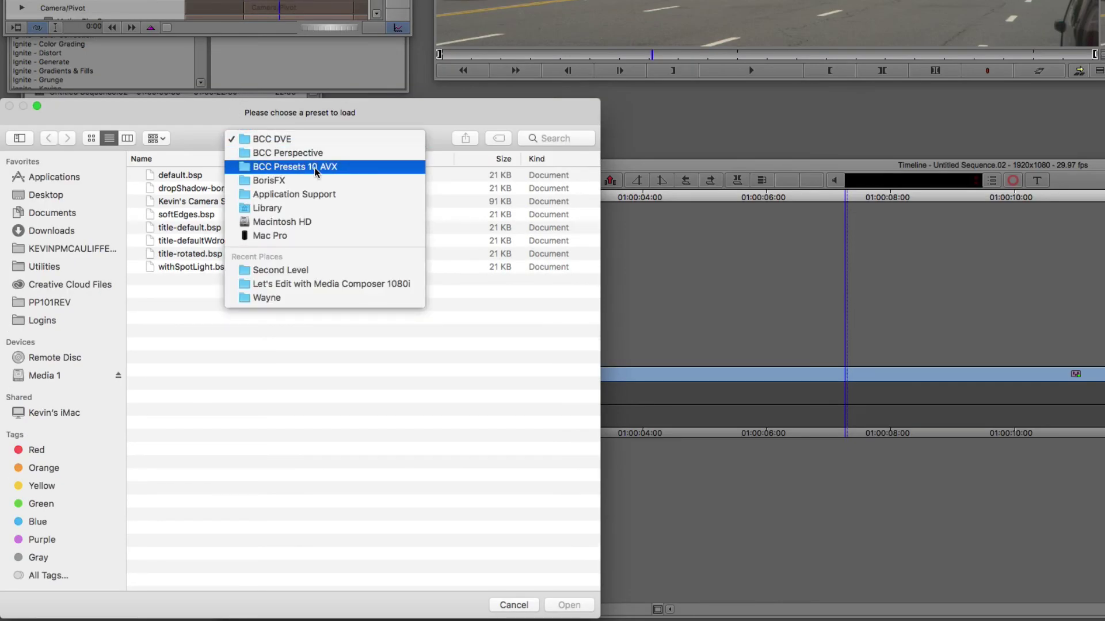
pyautogui.click(289, 141)
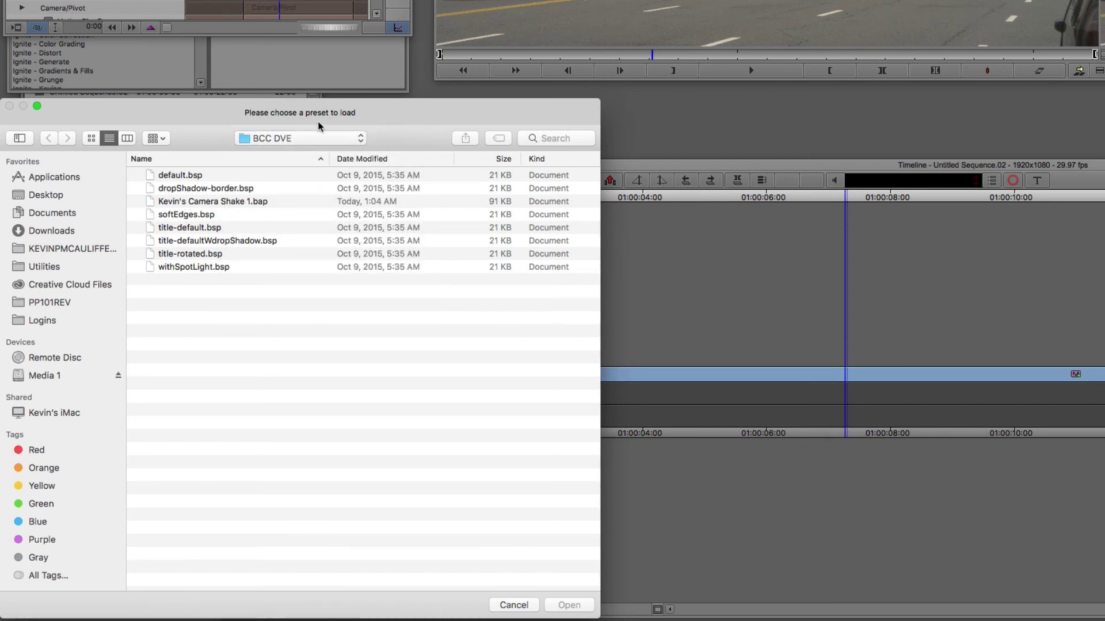
pyautogui.click(215, 202)
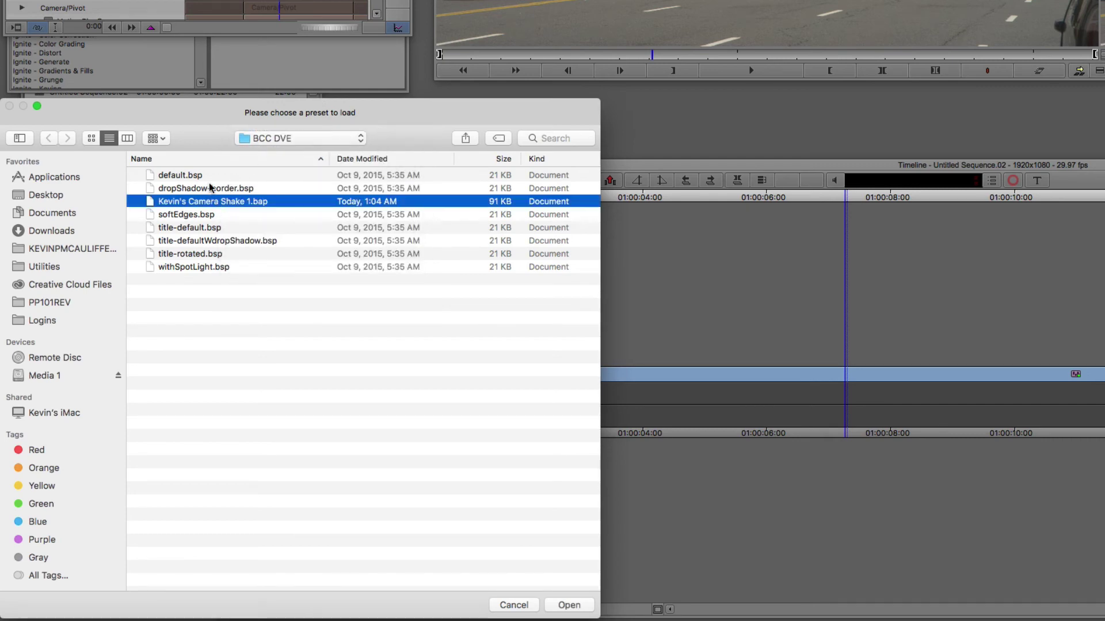
pyautogui.moveTo(299, 128); pyautogui.dragTo(363, 0)
pyautogui.click(633, 381)
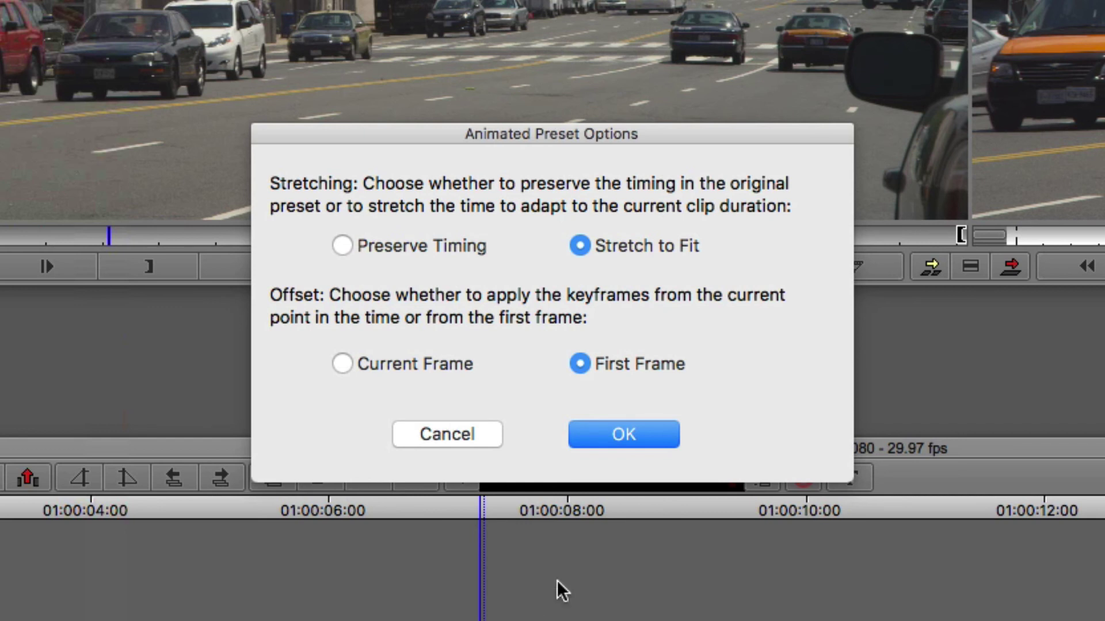
# Apply the animated preset with Preserve Timing and the First Frame offset, and enlarge the Effect Editor window.
pyautogui.click(411, 249)
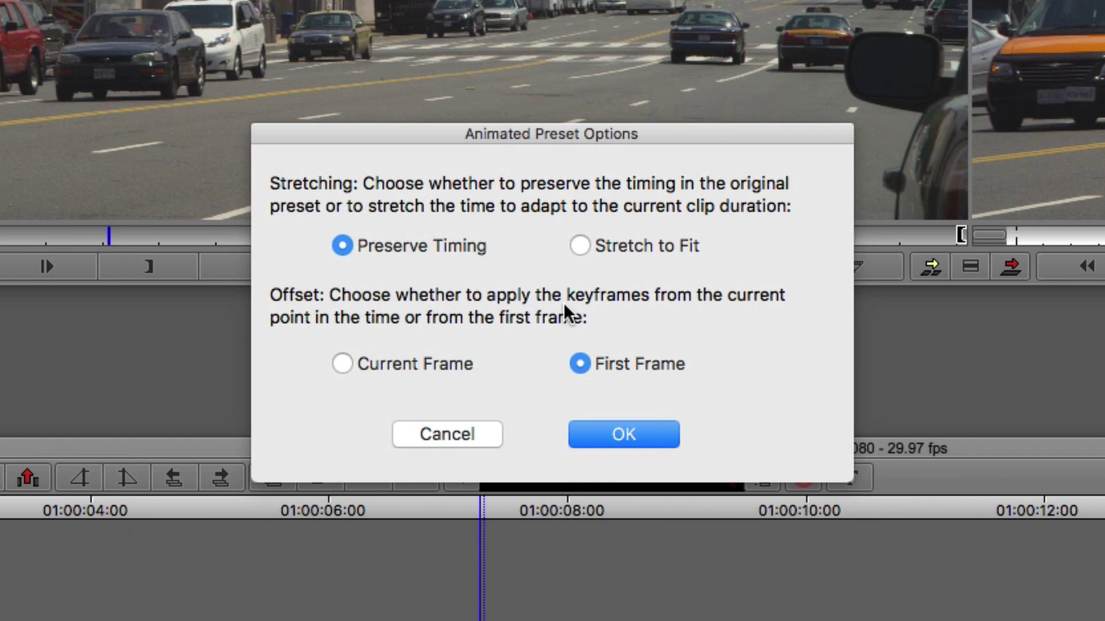
pyautogui.click(632, 443)
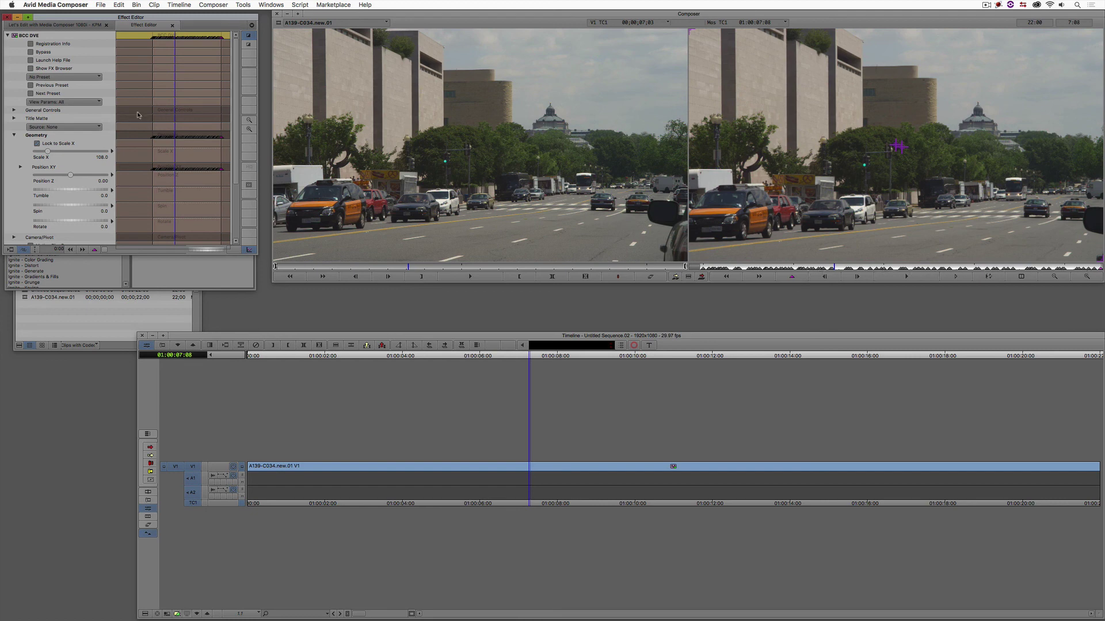
pyautogui.moveTo(256, 255); pyautogui.dragTo(286, 331)
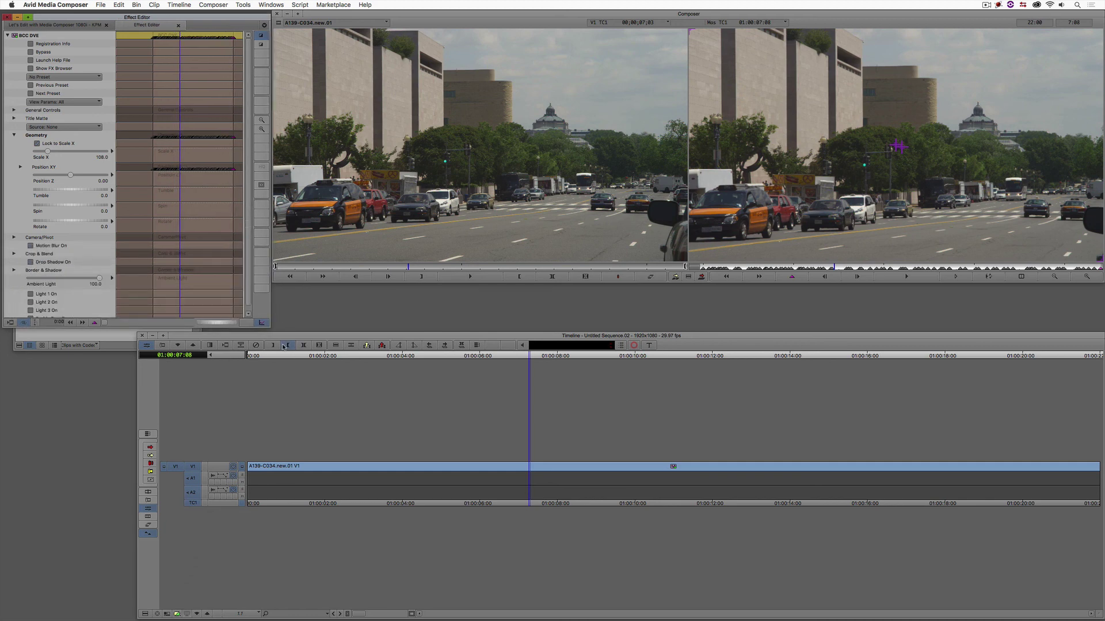
# Play the sequence from its start to review the camera shake on the clip, and stop playback.
pyautogui.moveTo(530, 437); pyautogui.dragTo(228, 454)
pyautogui.press('space')
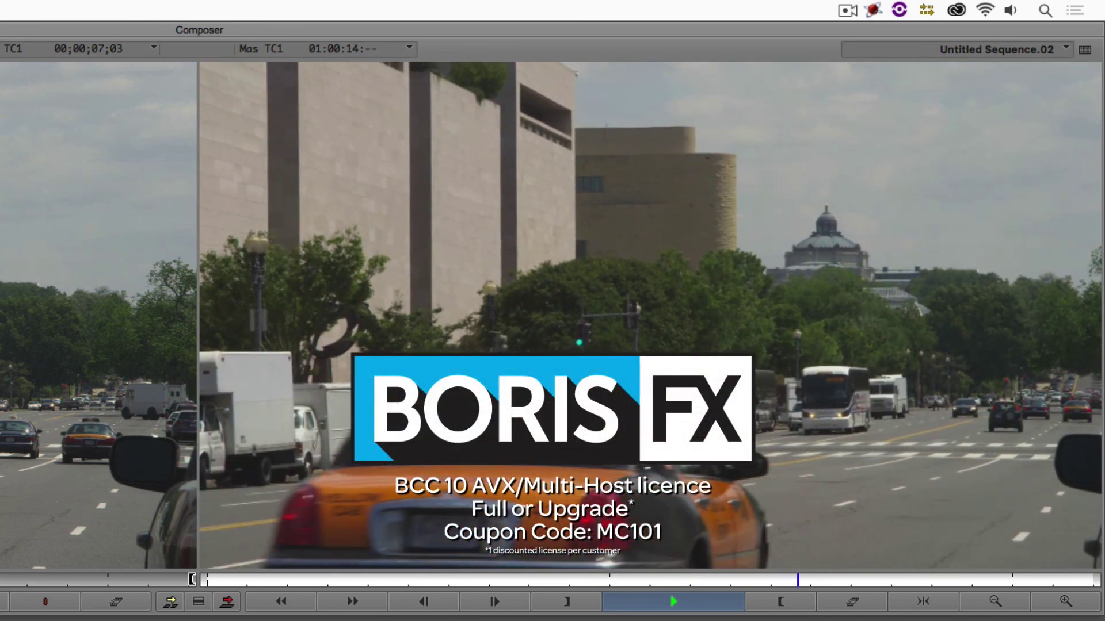
pyautogui.press('space')
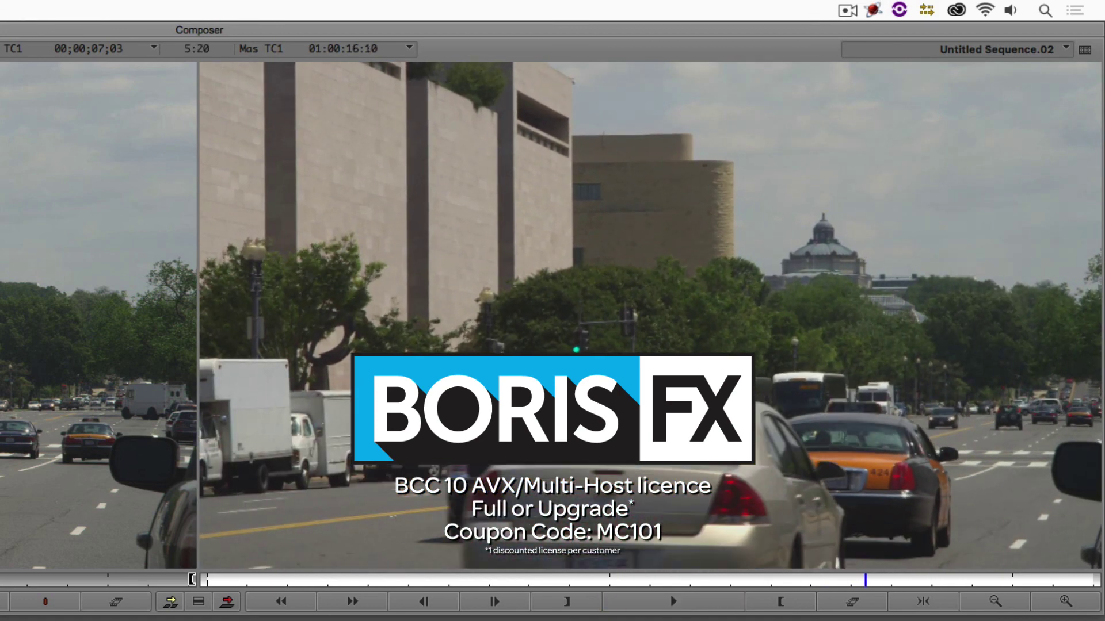